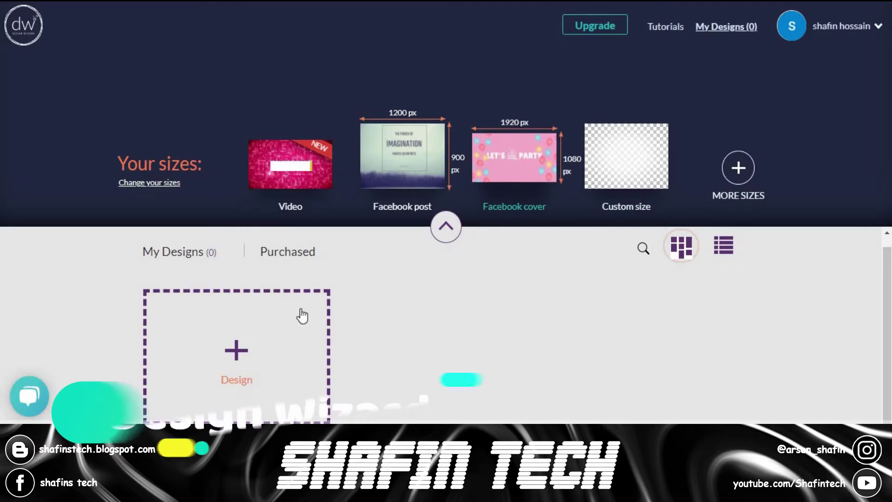
- Start a new design from the pink Pitch Deck Title template
{"action": "left_click", "coordinate": [238, 352]}
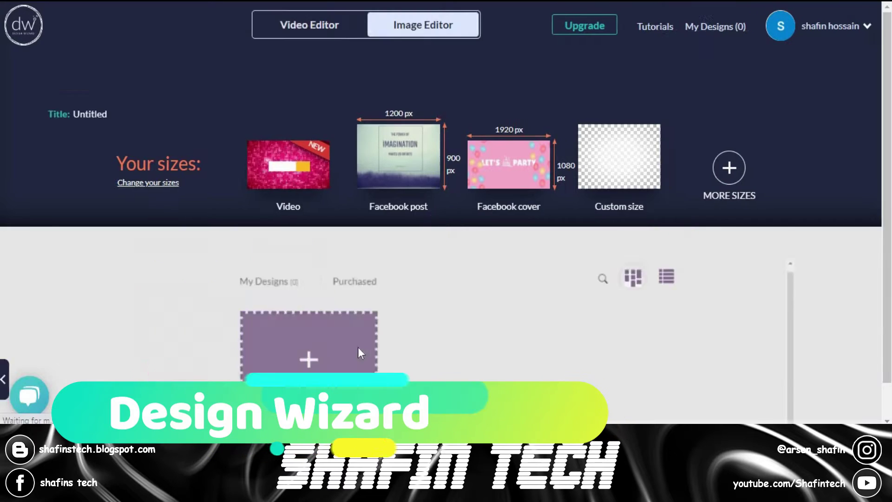
{"action": "scroll", "coordinate": [142, 227], "scroll_direction": "down", "scroll_amount": 3}
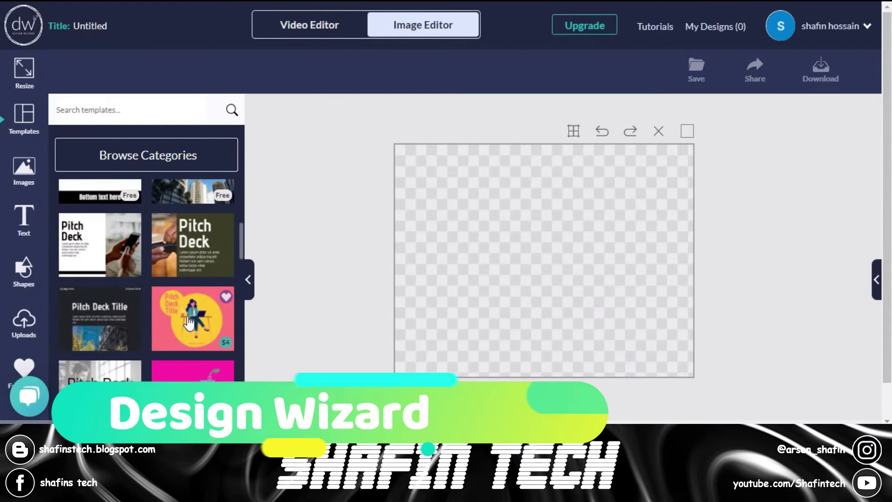
{"action": "left_click", "coordinate": [121, 223]}
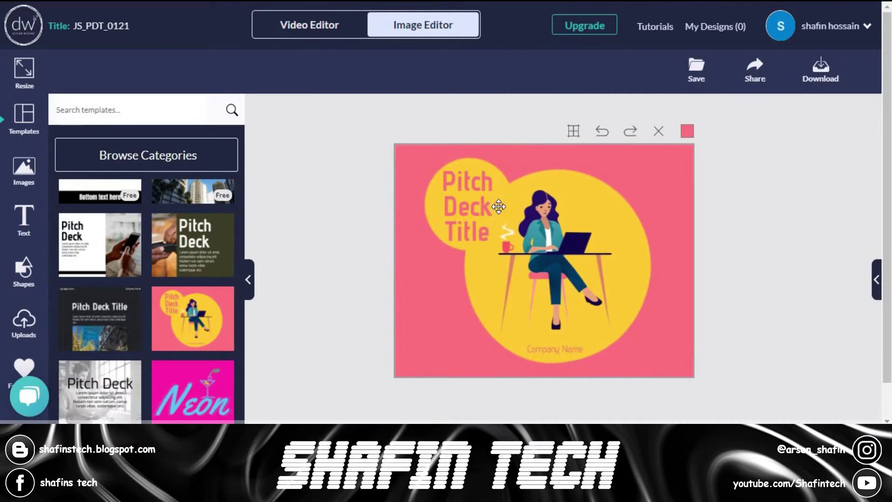
- Retitle the pitch deck 'work daily time' and change Company Name to 'hello'
{"action": "left_click", "coordinate": [463, 179]}
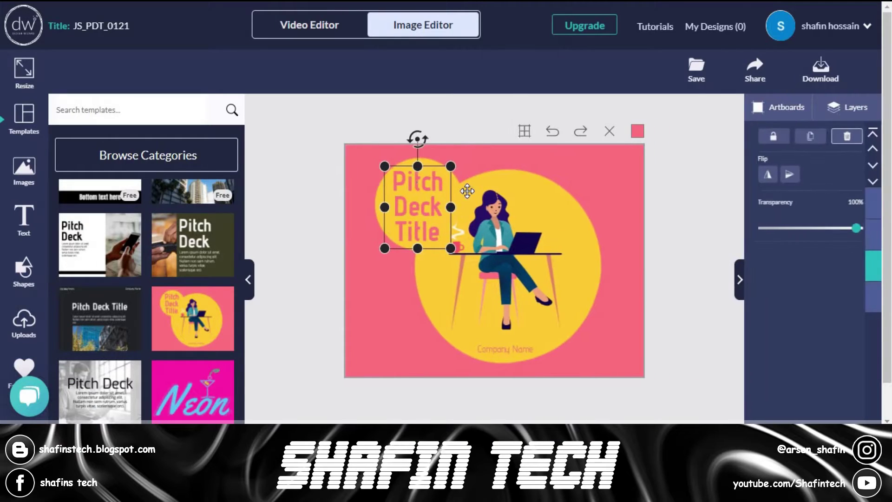
{"action": "double_click", "coordinate": [412, 181]}
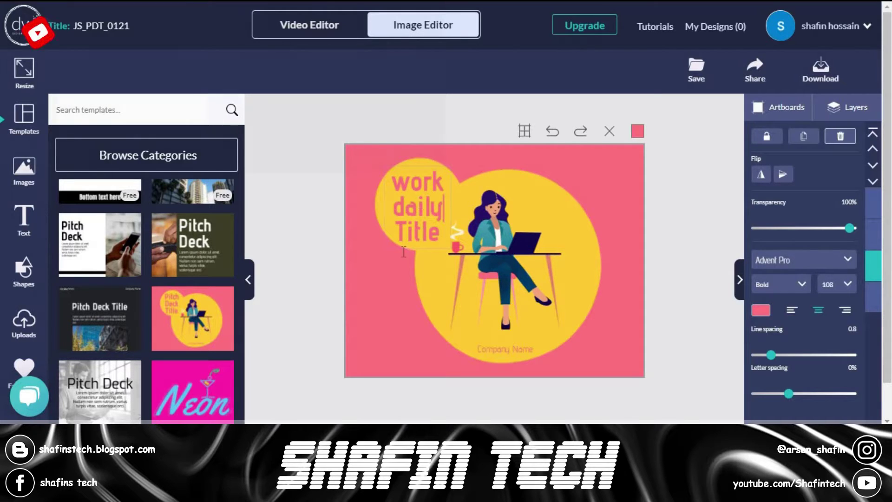
{"action": "double_click", "coordinate": [418, 233]}
{"action": "type", "text": "time"}
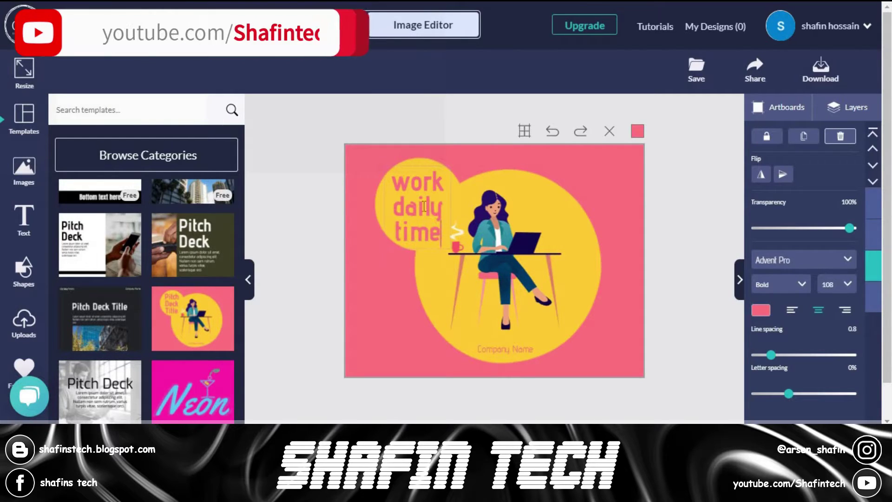
{"action": "left_click", "coordinate": [570, 228]}
{"action": "left_click", "coordinate": [532, 349]}
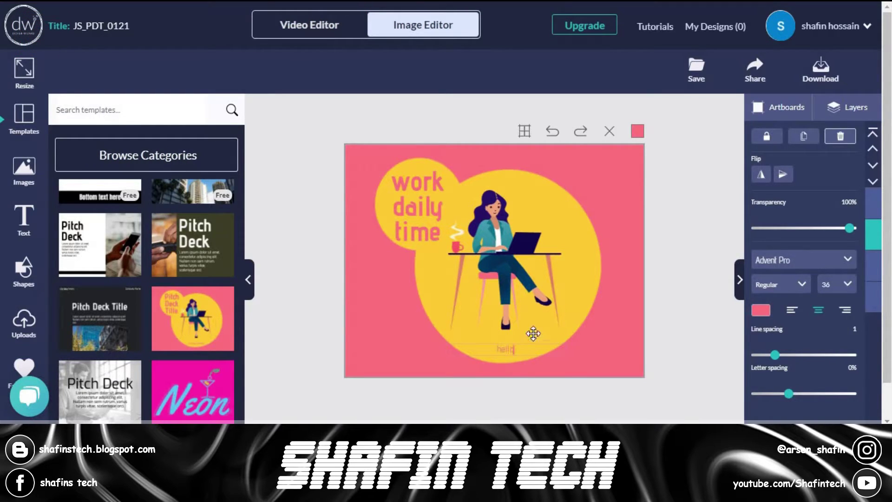
{"action": "left_click", "coordinate": [599, 318]}
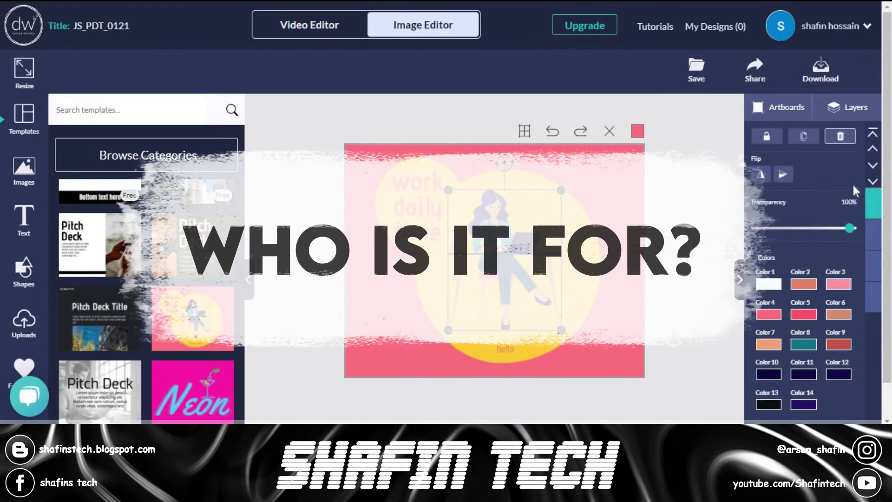
{"action": "left_click", "coordinate": [804, 284]}
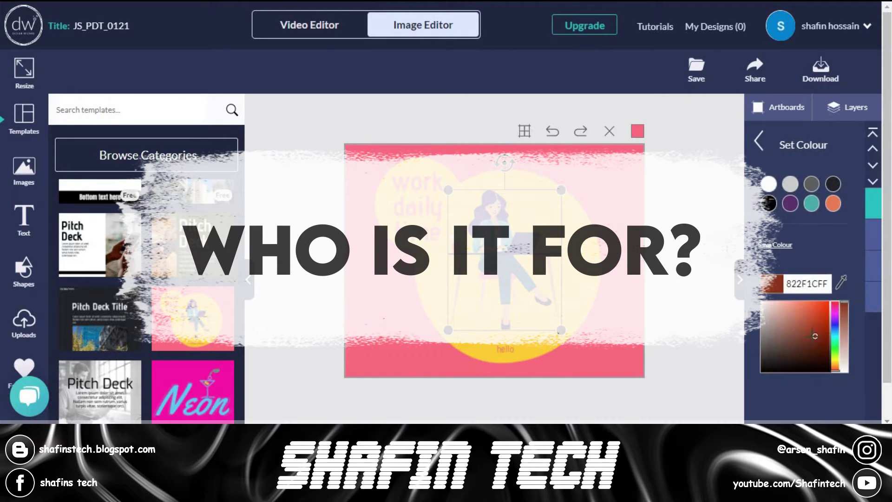
{"action": "scroll", "coordinate": [772, 179], "scroll_direction": "down", "scroll_amount": 1}
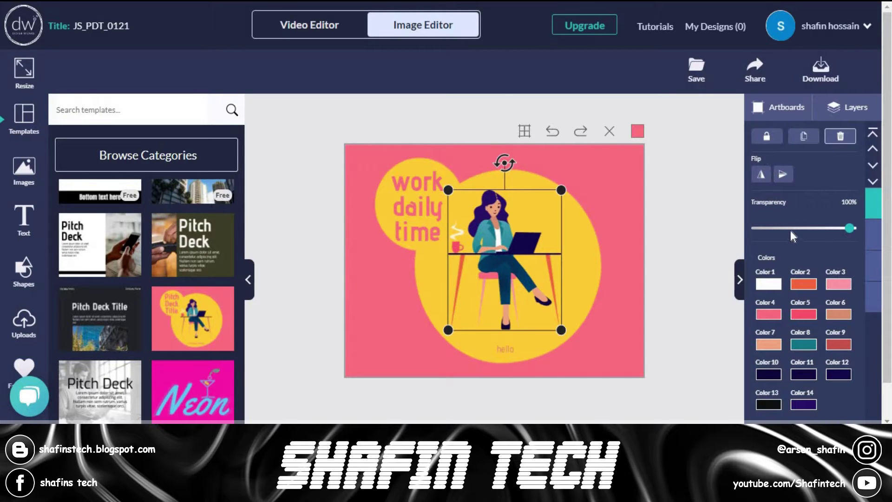
{"action": "left_click", "coordinate": [790, 229]}
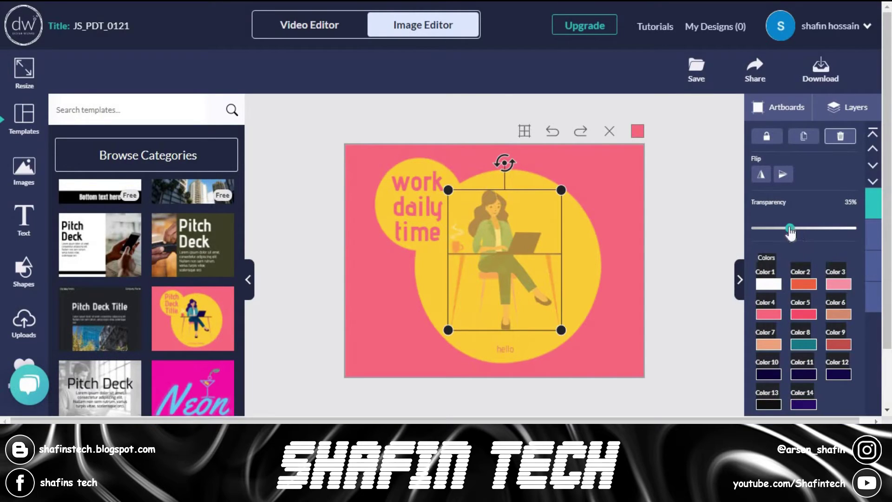
{"action": "left_click_drag", "start_coordinate": [790, 229], "coordinate": [859, 230]}
{"action": "left_click", "coordinate": [848, 108]}
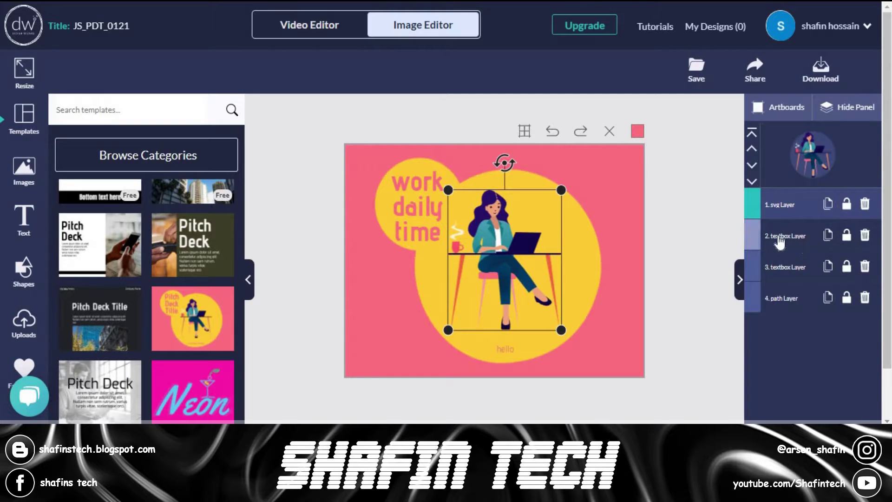
{"action": "left_click", "coordinate": [781, 237]}
{"action": "scroll", "coordinate": [189, 251], "scroll_direction": "down", "scroll_amount": 4}
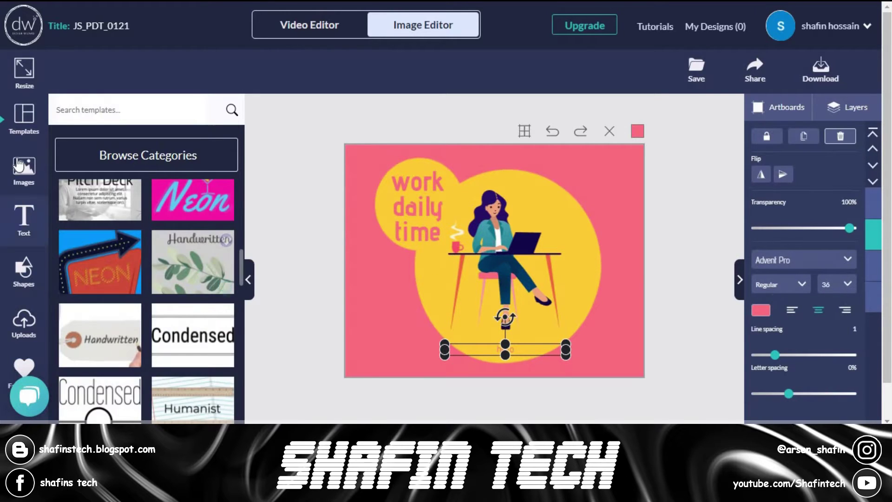
{"action": "left_click", "coordinate": [24, 74]}
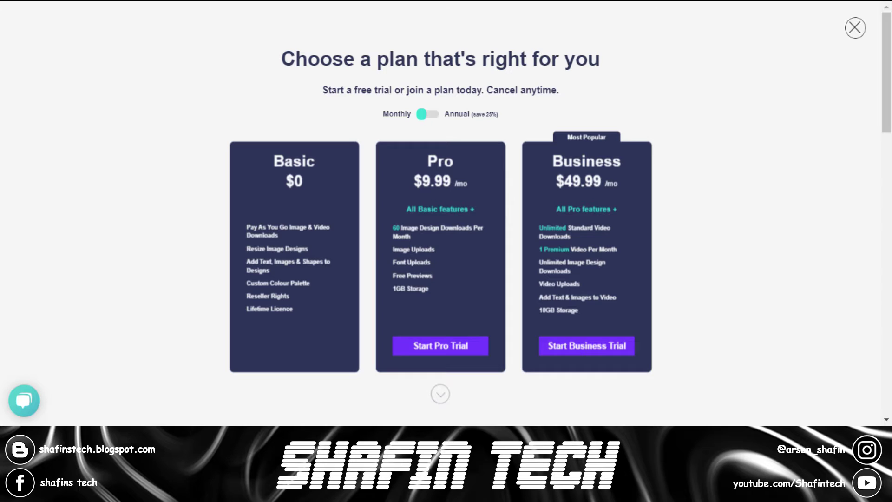
{"action": "key", "text": "Escape"}
{"action": "left_click", "coordinate": [24, 170]}
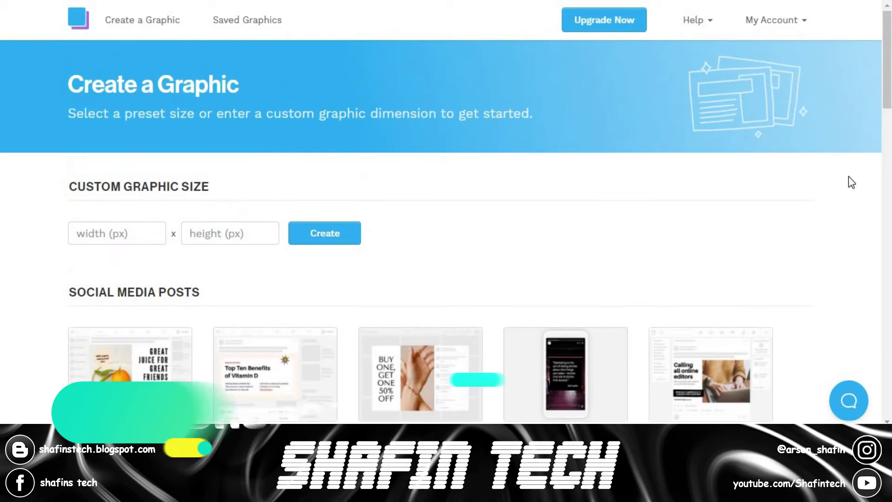
- Choose the 1500 x 500 Twitter Header size under Headers/Banners
{"action": "scroll", "coordinate": [836, 184], "scroll_direction": "down", "scroll_amount": 6}
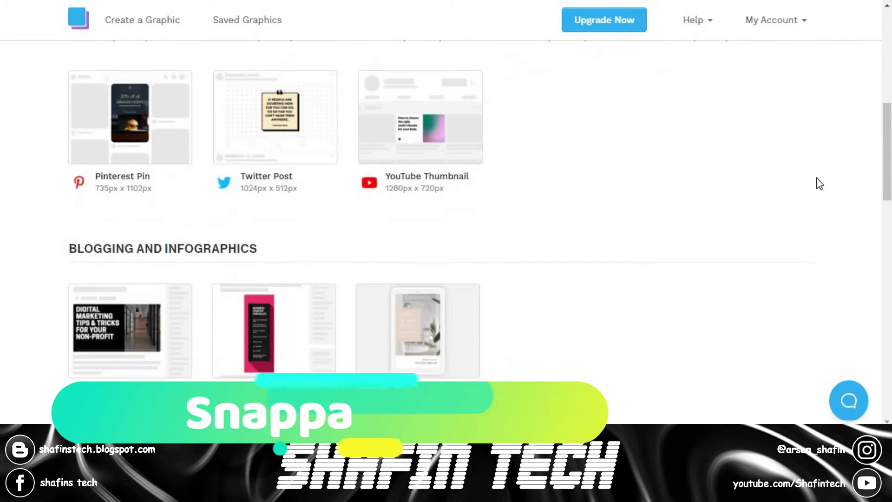
{"action": "scroll", "coordinate": [820, 184], "scroll_direction": "down", "scroll_amount": 12}
{"action": "scroll", "coordinate": [574, 235], "scroll_direction": "up", "scroll_amount": 1}
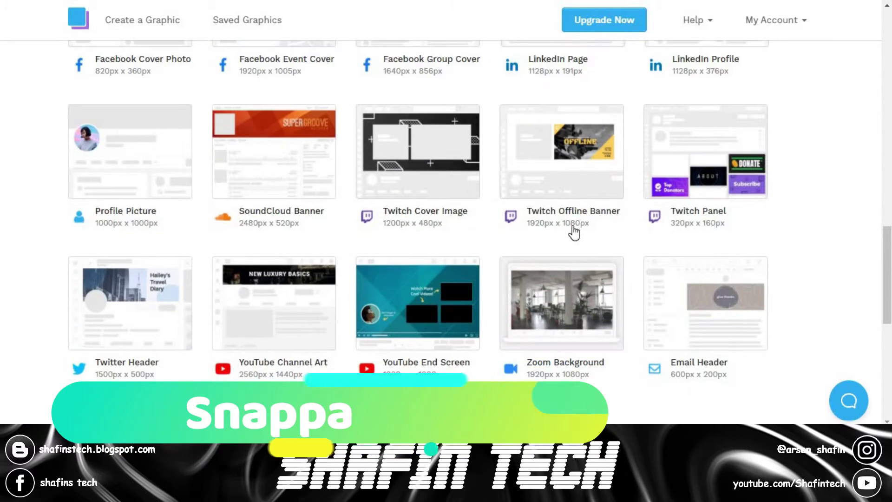
{"action": "scroll", "coordinate": [576, 231], "scroll_direction": "down", "scroll_amount": 8}
{"action": "scroll", "coordinate": [646, 227], "scroll_direction": "up", "scroll_amount": 8}
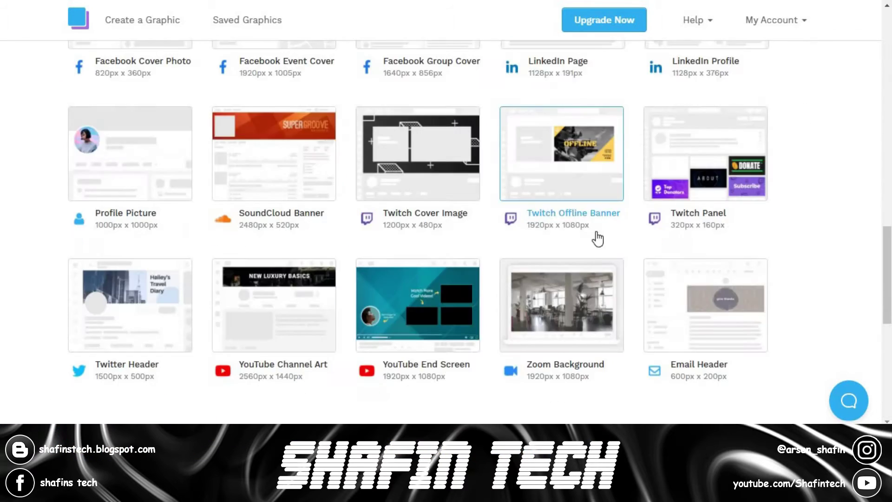
{"action": "scroll", "coordinate": [572, 227], "scroll_direction": "up", "scroll_amount": 5}
{"action": "scroll", "coordinate": [85, 255], "scroll_direction": "down", "scroll_amount": 6}
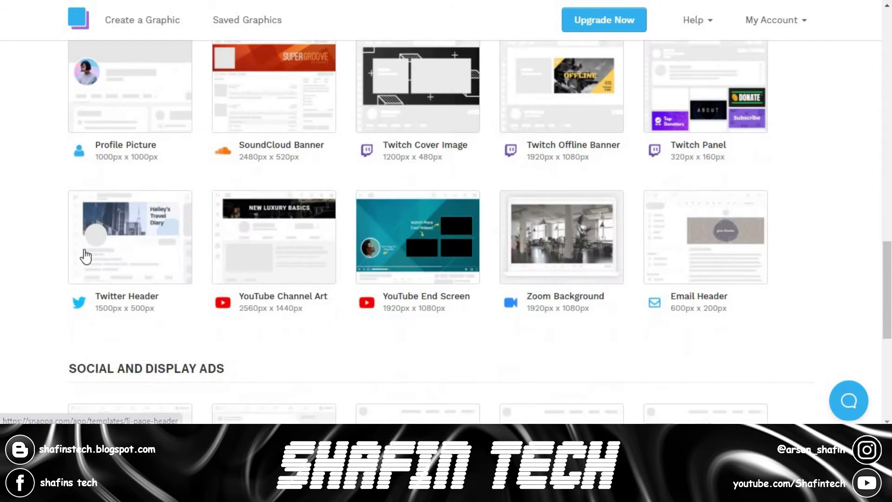
{"action": "left_click", "coordinate": [133, 250]}
- Open the Papa Grills template from the Twitter Header gallery
{"action": "scroll", "coordinate": [369, 223], "scroll_direction": "down", "scroll_amount": 10}
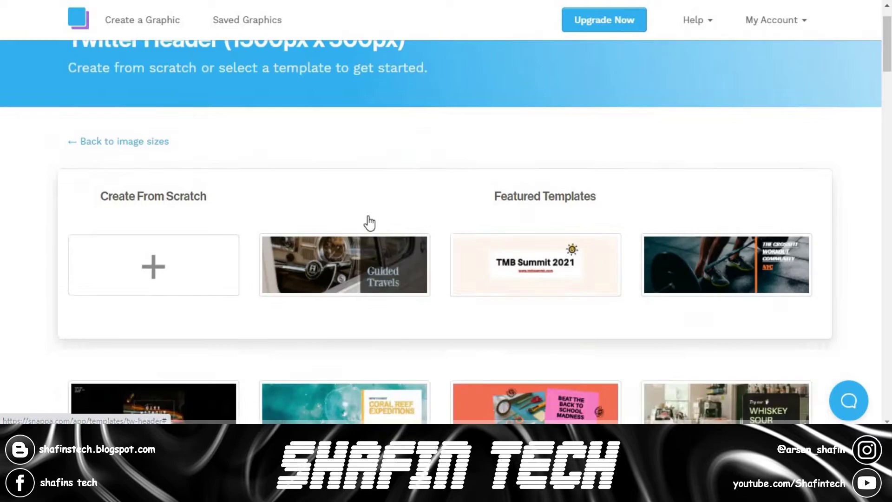
{"action": "scroll", "coordinate": [744, 269], "scroll_direction": "down", "scroll_amount": 15}
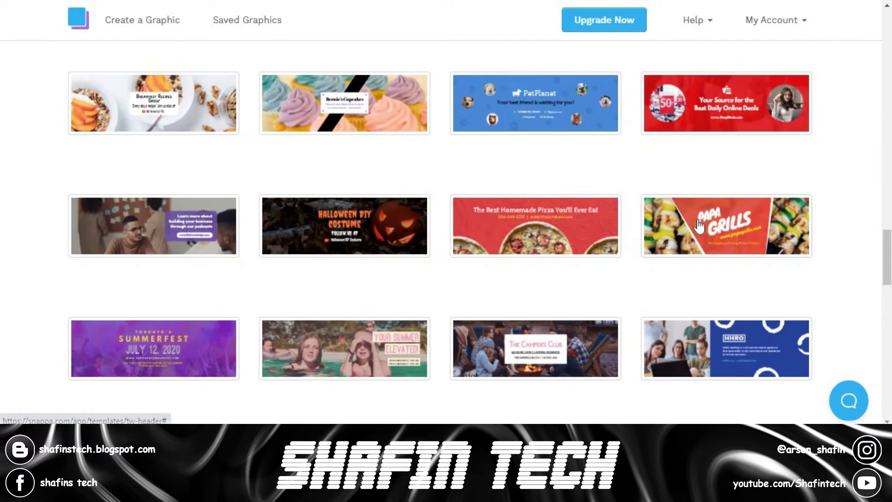
{"action": "left_click", "coordinate": [510, 234]}
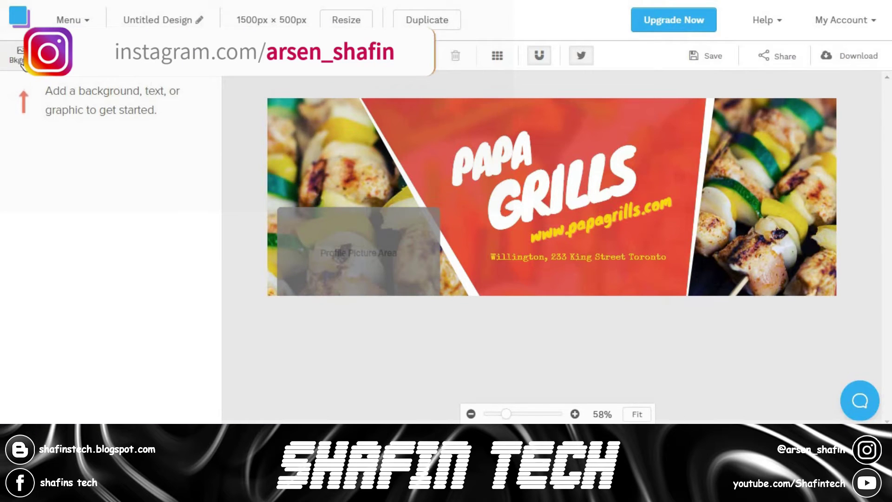
- Lower the left food photo's opacity slightly and try the mountain photo as background
{"action": "left_click", "coordinate": [22, 63]}
{"action": "left_click", "coordinate": [316, 141]}
{"action": "left_click_drag", "start_coordinate": [141, 201], "coordinate": [197, 200]}
{"action": "left_click", "coordinate": [29, 65]}
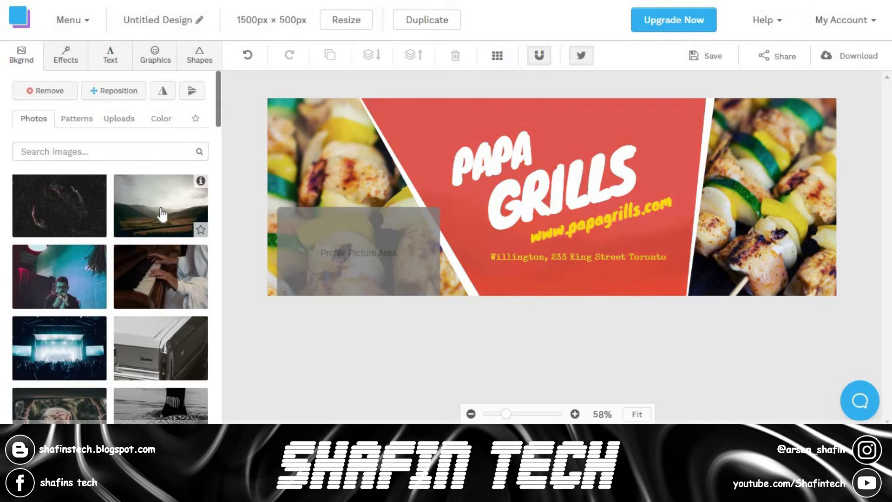
{"action": "left_click_drag", "start_coordinate": [146, 239], "coordinate": [130, 251]}
{"action": "left_click", "coordinate": [761, 219]}
{"action": "left_click", "coordinate": [599, 219]}
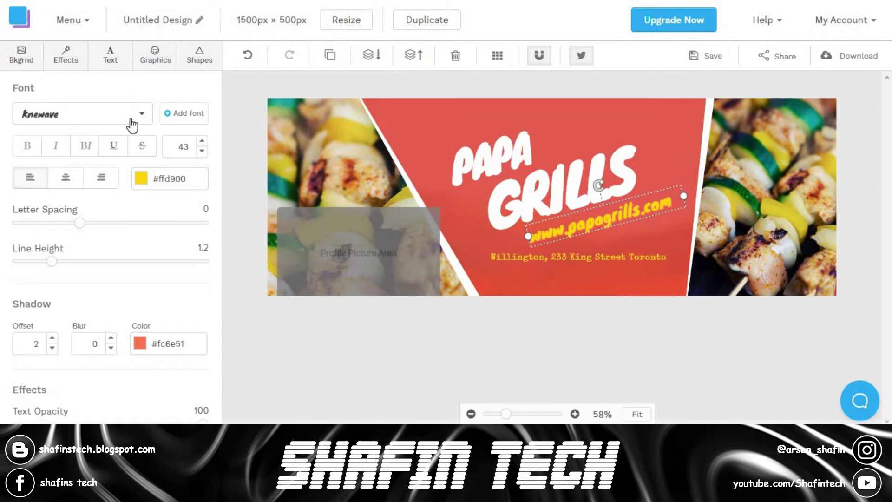
{"action": "left_click", "coordinate": [132, 120]}
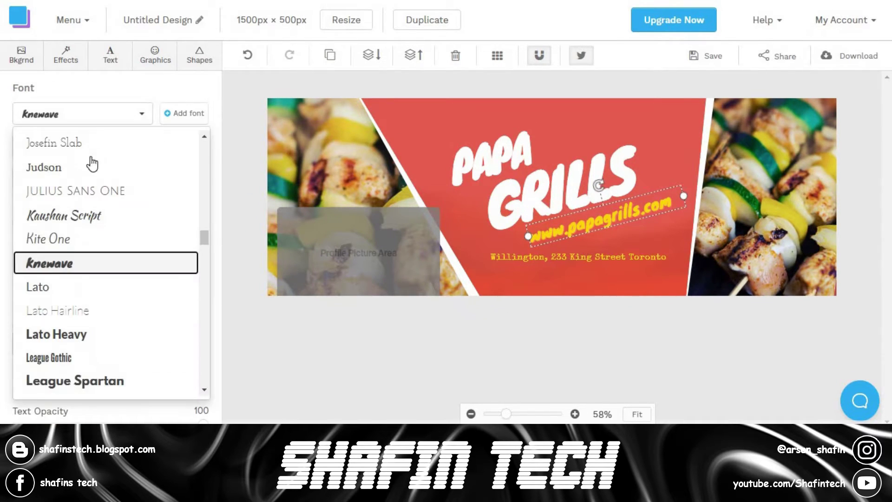
{"action": "left_click", "coordinate": [97, 216]}
{"action": "left_click", "coordinate": [659, 164]}
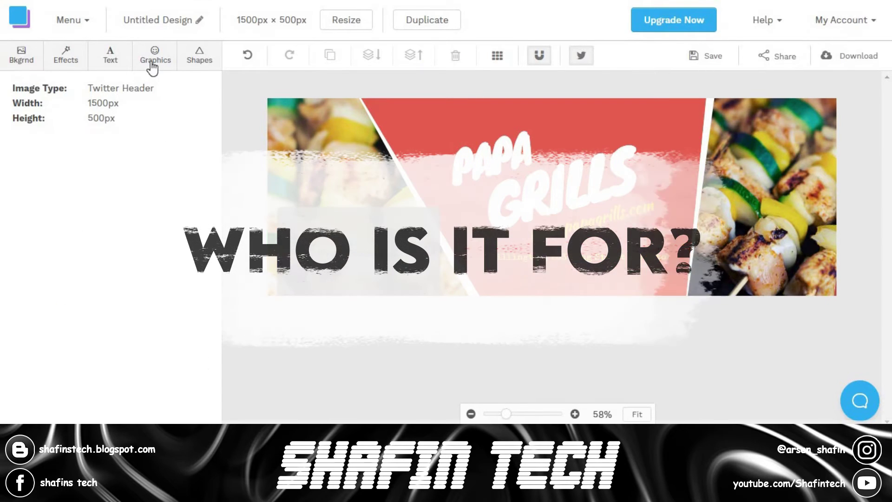
- Add a 'grill' sausage icon from Graphics, deleting the duplicate, above the GRILLS title
{"action": "left_click", "coordinate": [155, 55]}
{"action": "scroll", "coordinate": [116, 293], "scroll_direction": "down", "scroll_amount": 10}
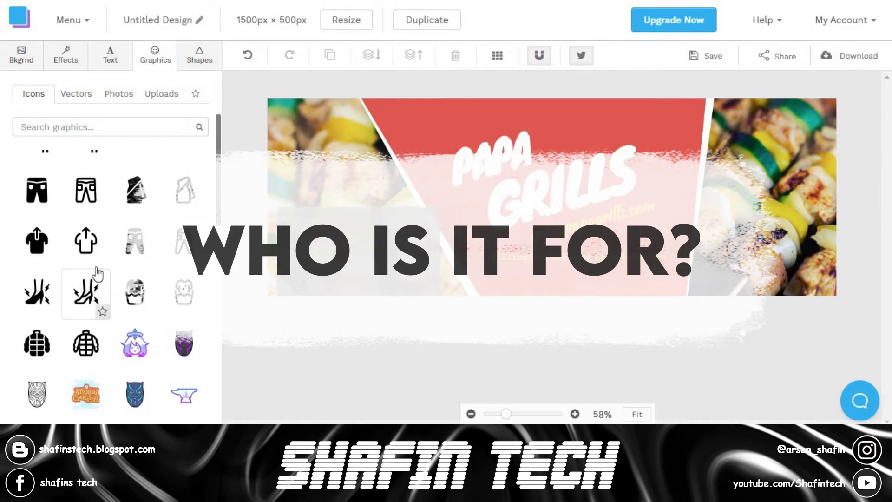
{"action": "scroll", "coordinate": [133, 305], "scroll_direction": "down", "scroll_amount": 15}
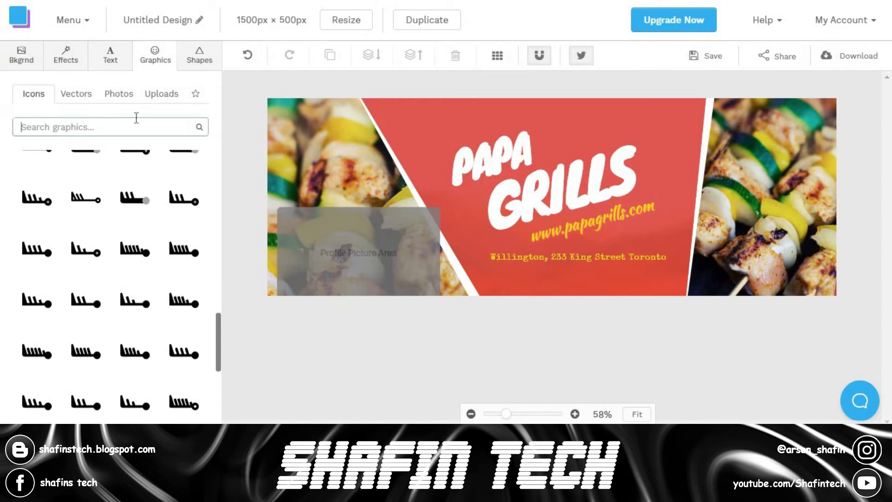
{"action": "key", "text": "Return"}
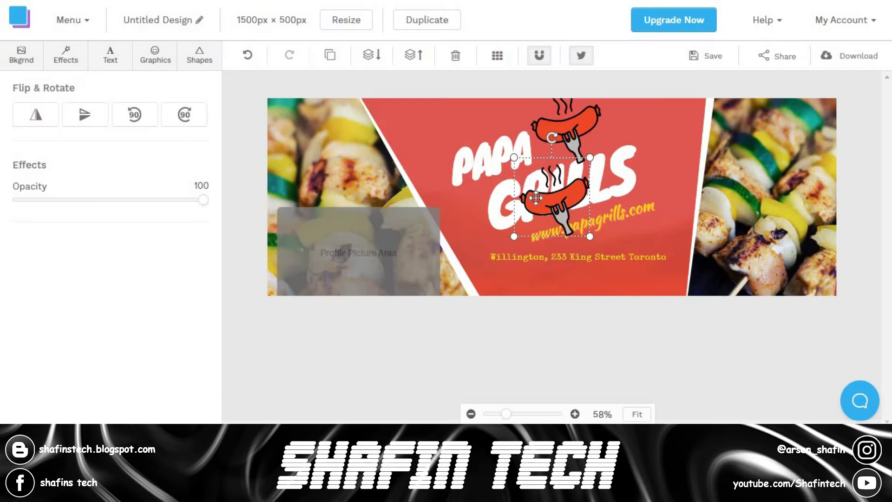
{"action": "key", "text": "Delete"}
{"action": "left_click", "coordinate": [581, 144]}
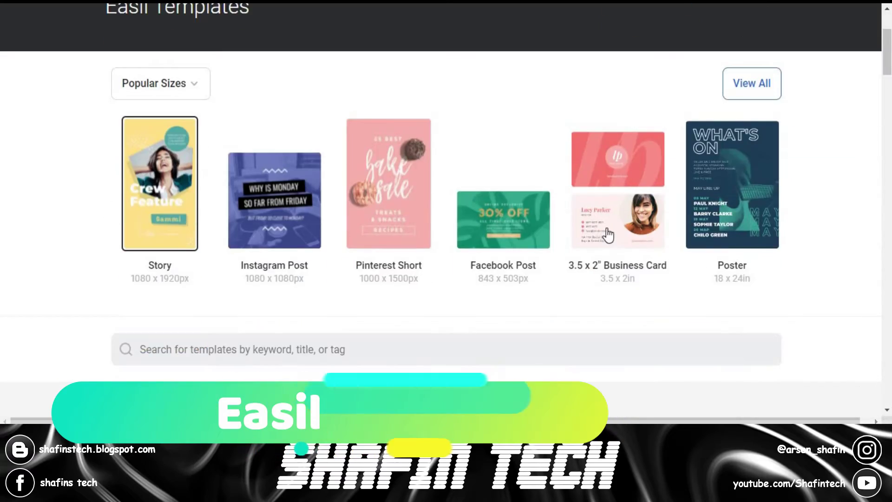
- Browse the template sizes, viewing the 3.5 x 2" Business Card templates
{"action": "scroll", "coordinate": [609, 232], "scroll_direction": "down", "scroll_amount": 20}
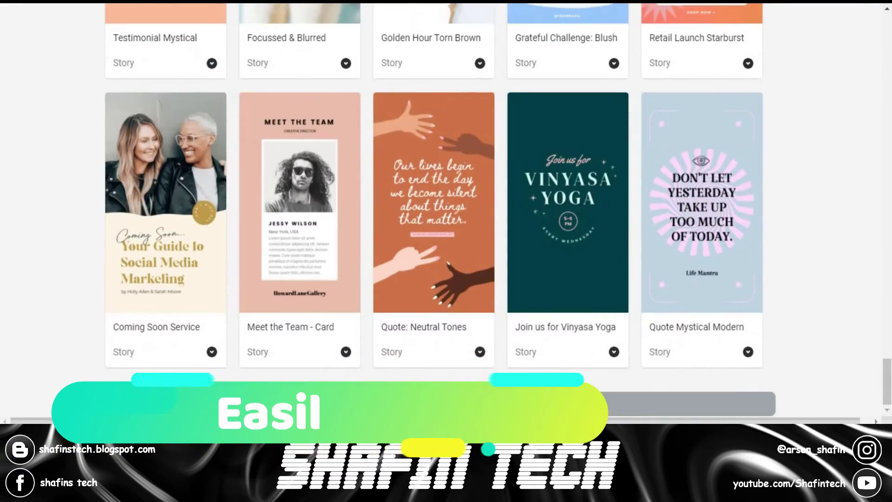
{"action": "scroll", "coordinate": [643, 302], "scroll_direction": "up", "scroll_amount": 15}
{"action": "scroll", "coordinate": [626, 320], "scroll_direction": "up", "scroll_amount": 10}
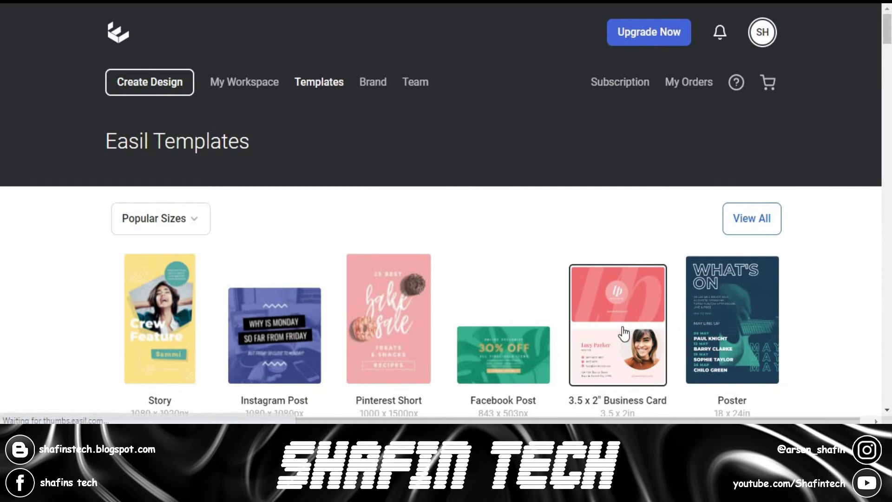
{"action": "left_click", "coordinate": [624, 334]}
{"action": "scroll", "coordinate": [207, 235], "scroll_direction": "up", "scroll_amount": 5}
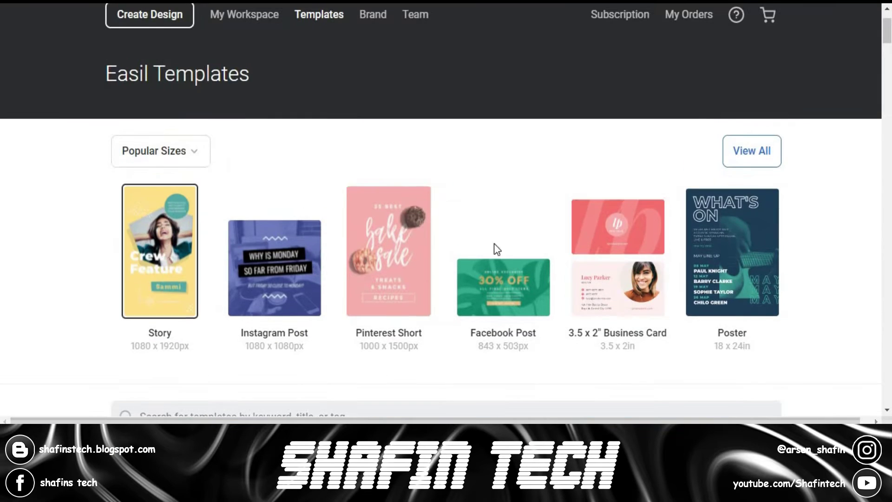
- Pick the YouTube Thumbnail size and open the Reclaim Your Focus template for editing
{"action": "left_click", "coordinate": [736, 163]}
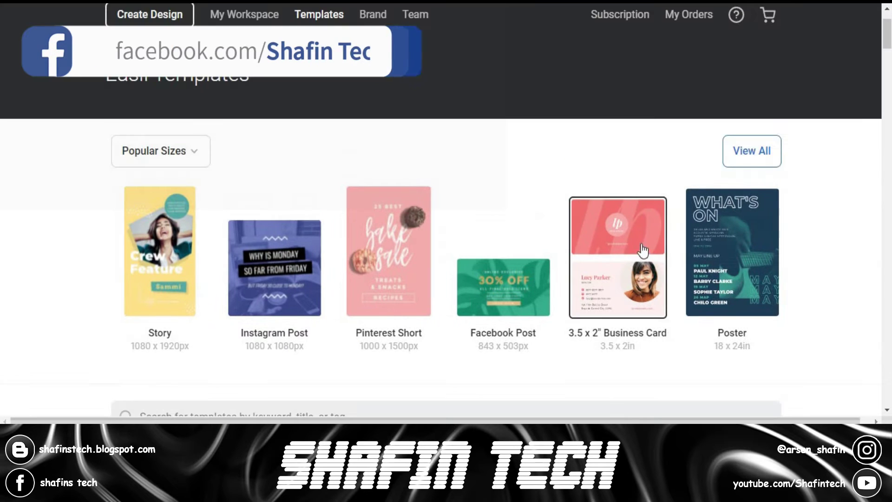
{"action": "left_click", "coordinate": [633, 208]}
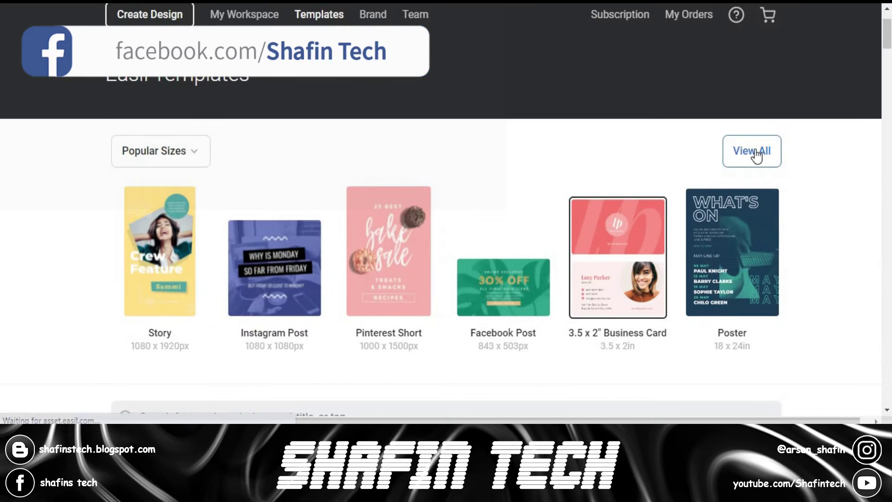
{"action": "left_click", "coordinate": [753, 152]}
{"action": "scroll", "coordinate": [634, 189], "scroll_direction": "down", "scroll_amount": 9}
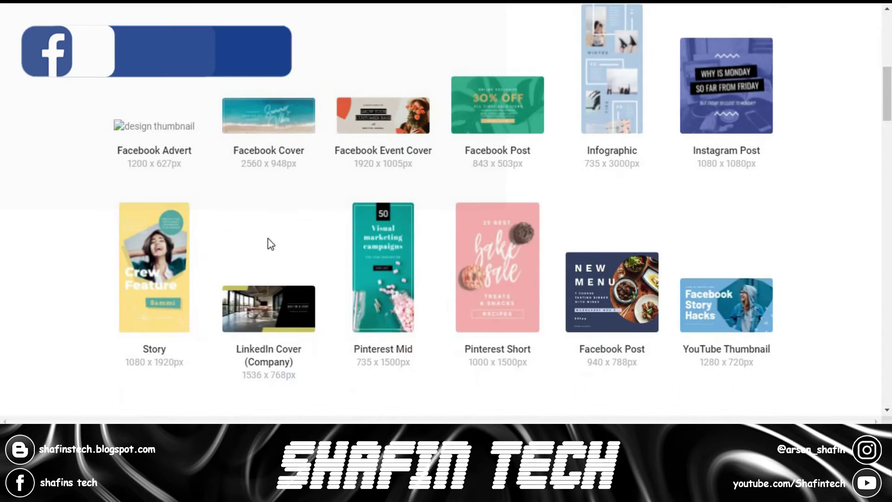
{"action": "left_click", "coordinate": [729, 324]}
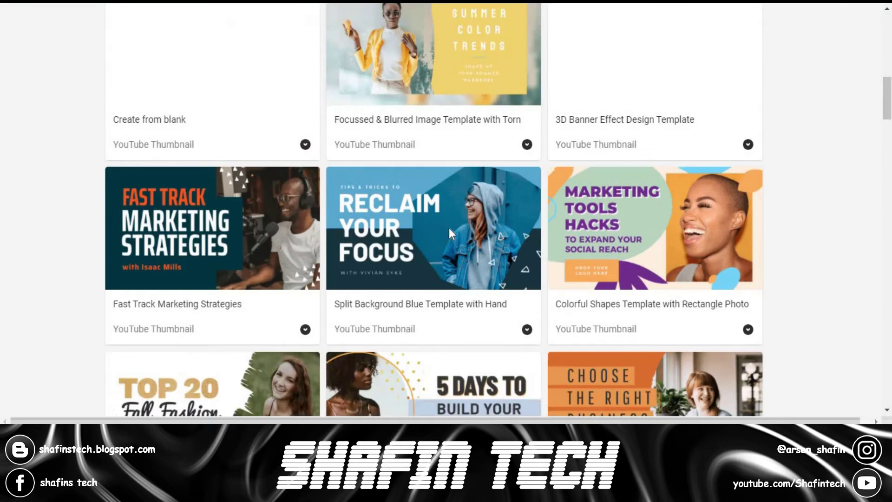
{"action": "left_click", "coordinate": [465, 270]}
{"action": "left_click", "coordinate": [630, 396]}
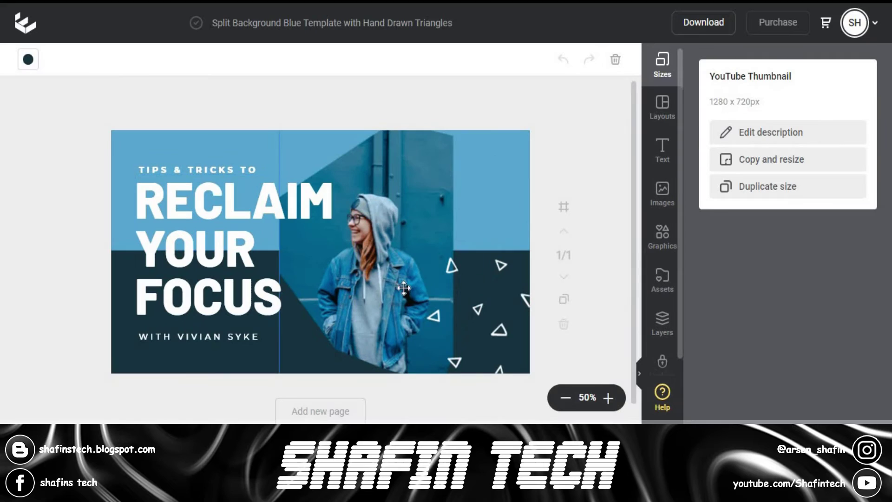
- Shift the woman's photo slightly right, then review alternative layouts and brand fonts
{"action": "left_click", "coordinate": [403, 288]}
{"action": "left_click_drag", "start_coordinate": [426, 268], "coordinate": [496, 237]}
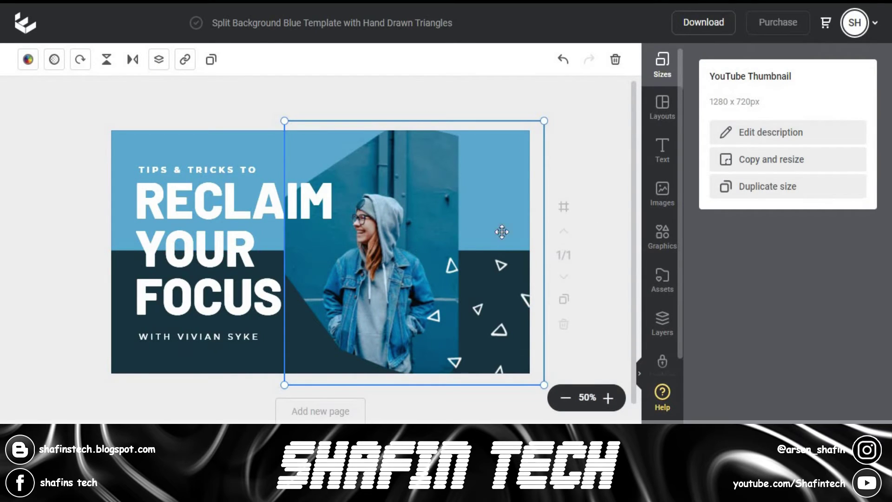
{"action": "left_click", "coordinate": [663, 110]}
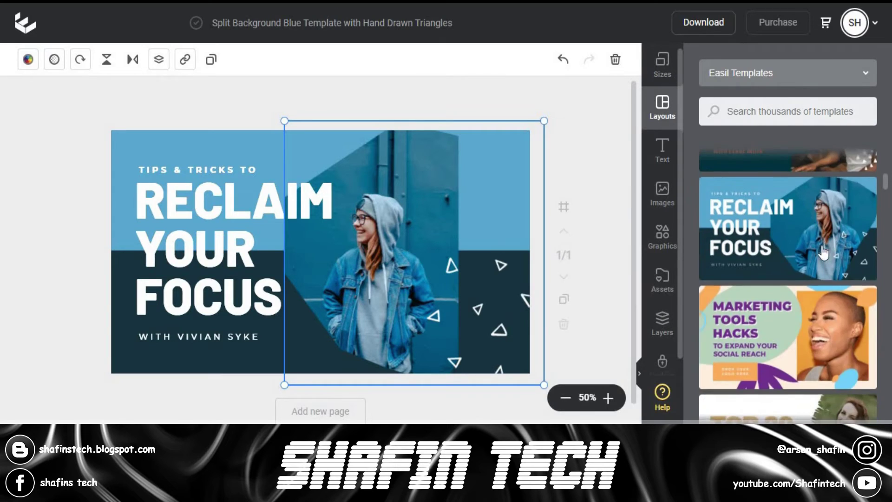
{"action": "left_click", "coordinate": [660, 155]}
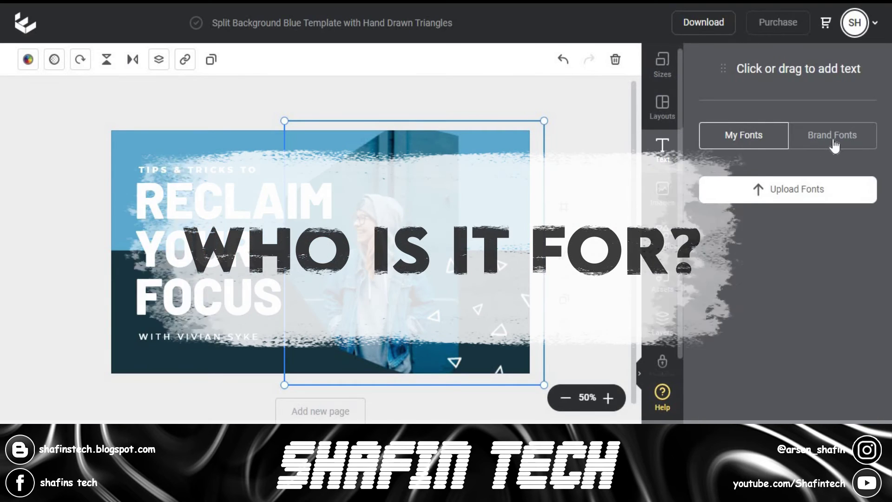
{"action": "left_click", "coordinate": [832, 139]}
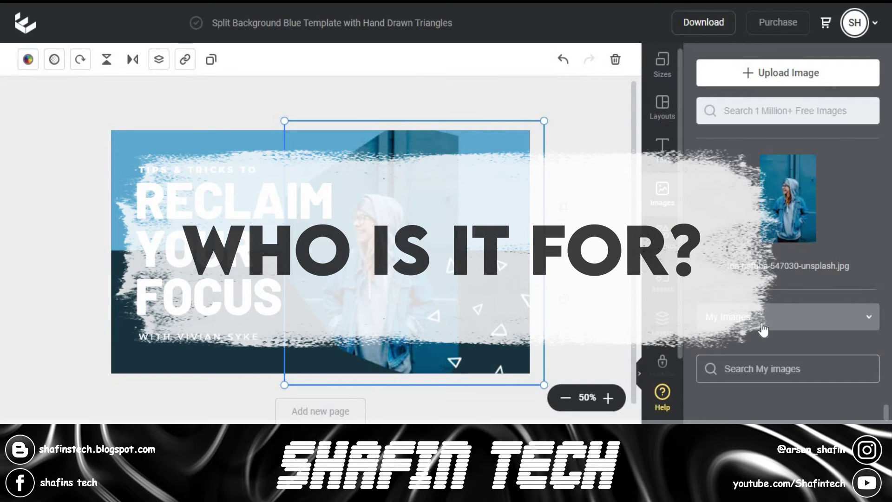
- Keep My Images as the image source and begin a stock image search
{"action": "left_click", "coordinate": [763, 329]}
{"action": "left_click", "coordinate": [767, 347]}
{"action": "left_click", "coordinate": [767, 111]}
{"action": "type", "text": "k"}
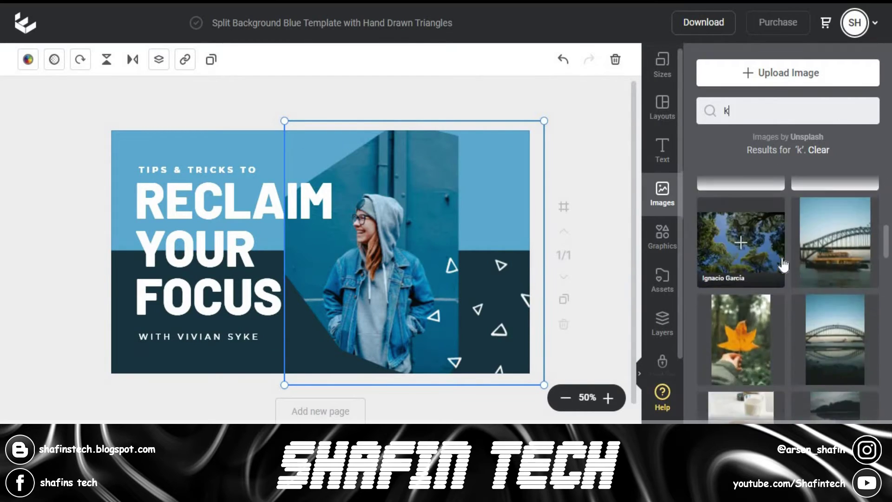
- Browse the Logos, Borders and Shape Masks graphics, then download the design
{"action": "left_click", "coordinate": [661, 239]}
{"action": "scroll", "coordinate": [762, 323], "scroll_direction": "down", "scroll_amount": 1}
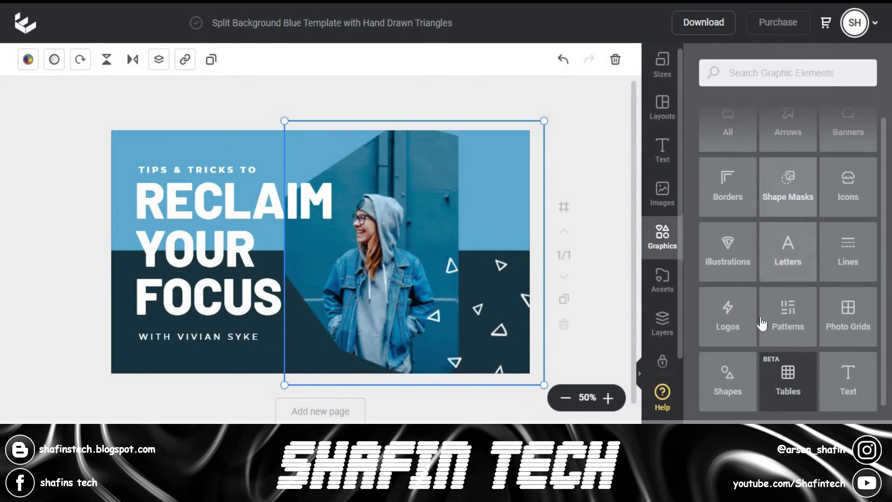
{"action": "left_click", "coordinate": [726, 321]}
{"action": "left_click", "coordinate": [705, 112]}
{"action": "left_click", "coordinate": [726, 197]}
{"action": "left_click", "coordinate": [705, 112]}
{"action": "left_click", "coordinate": [794, 200]}
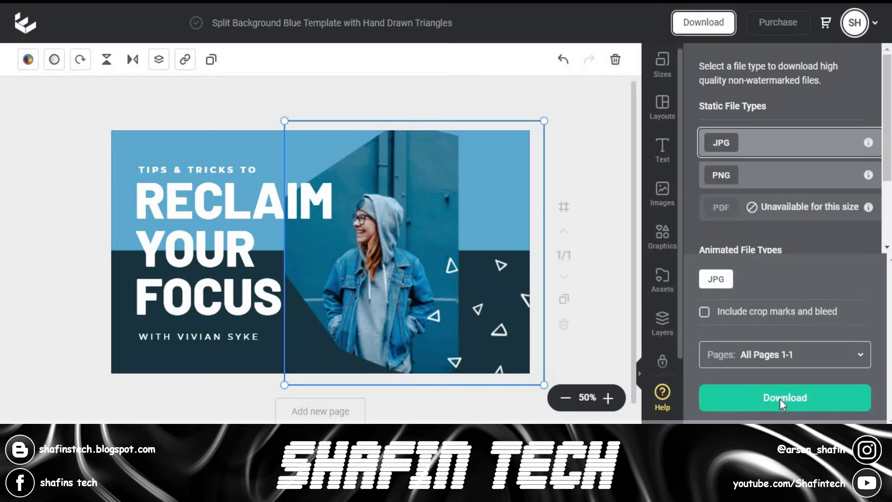
{"action": "left_click", "coordinate": [777, 399]}
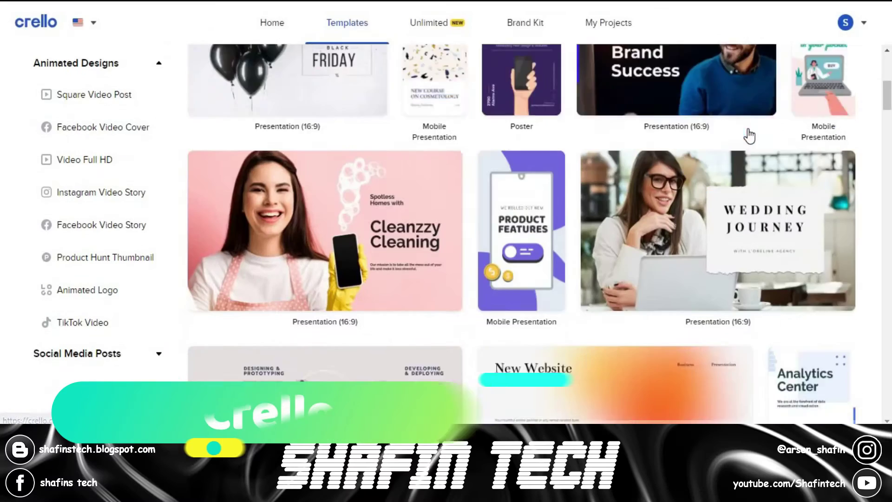
- Open the New Showroom Presentation template as a 1920x1080 px Facebook Event Cover
{"action": "scroll", "coordinate": [651, 186], "scroll_direction": "down", "scroll_amount": 5}
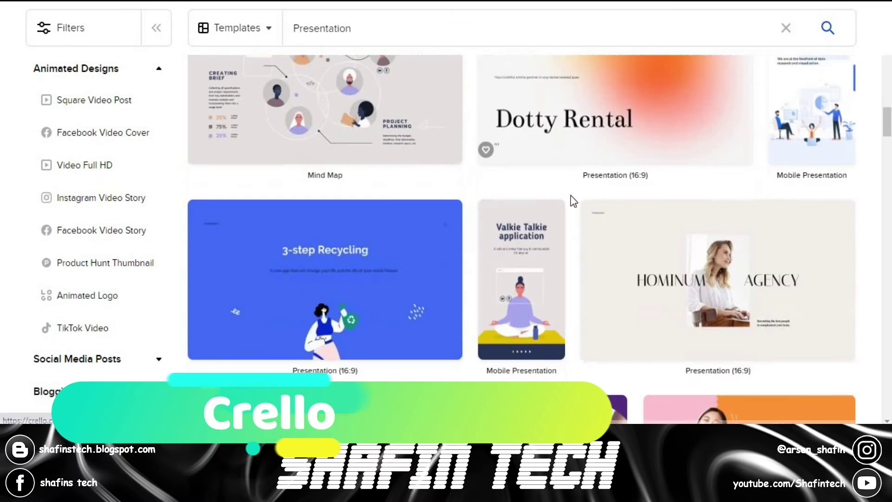
{"action": "scroll", "coordinate": [634, 250], "scroll_direction": "down", "scroll_amount": 8}
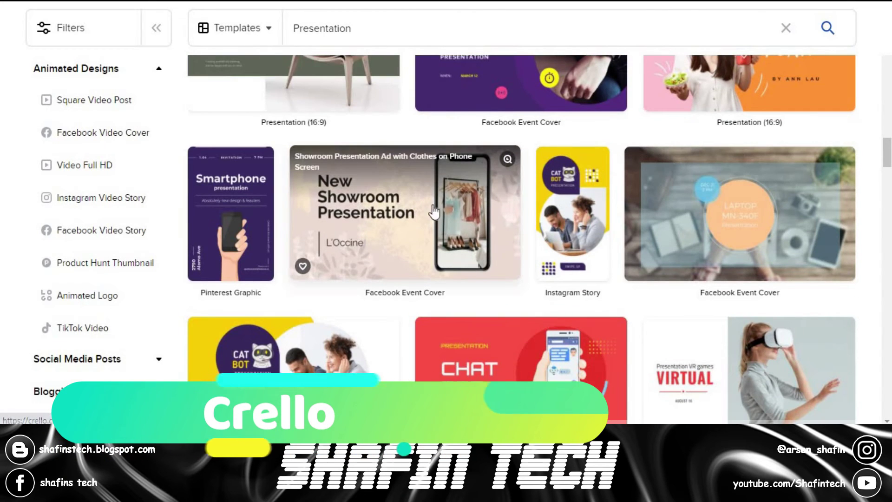
{"action": "left_click", "coordinate": [449, 227]}
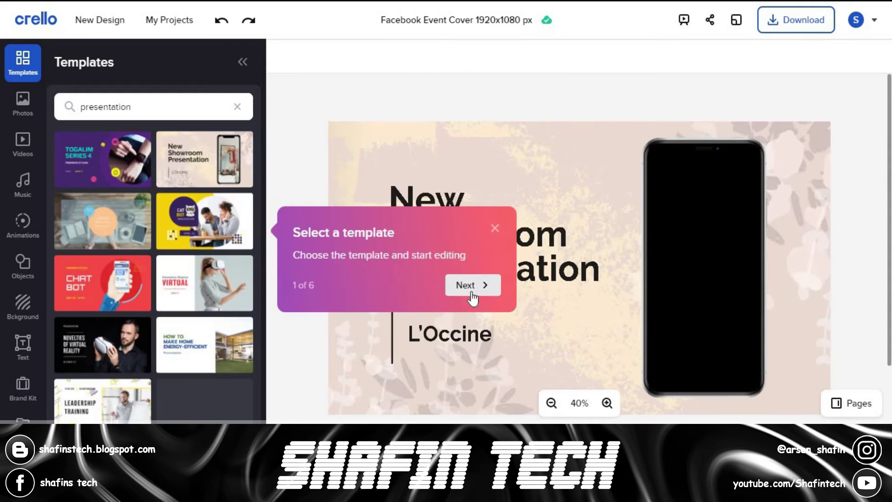
- Step through the onboarding tour tips to step 6 of 6 and finish it
{"action": "left_click", "coordinate": [472, 297]}
{"action": "left_click", "coordinate": [472, 300]}
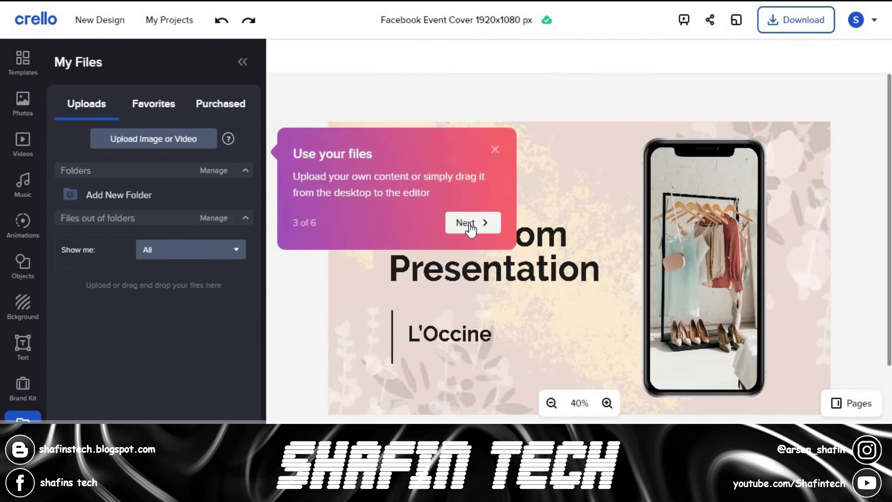
{"action": "left_click", "coordinate": [470, 225]}
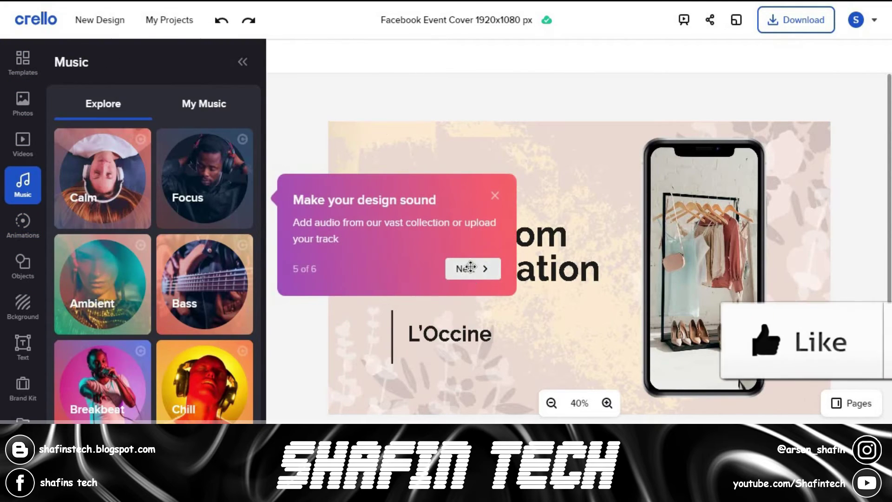
{"action": "left_click", "coordinate": [470, 270]}
{"action": "left_click", "coordinate": [26, 145]}
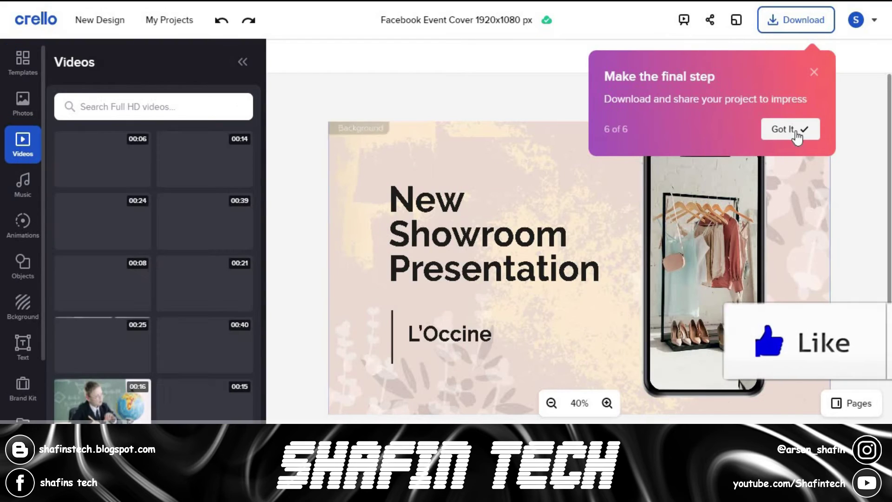
{"action": "left_click", "coordinate": [793, 130]}
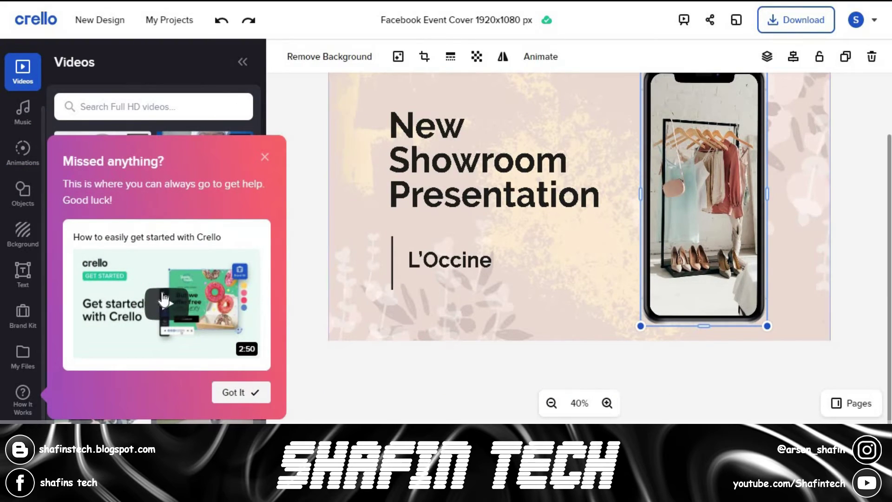
- Dismiss the 'Missed anything?' tip, select then deselect the background, and return to templates
{"action": "left_click", "coordinate": [242, 392]}
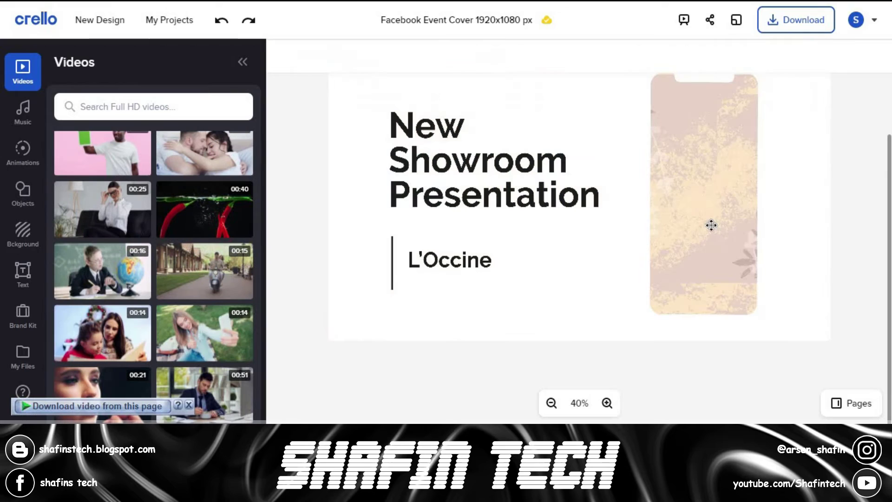
{"action": "left_click", "coordinate": [606, 386]}
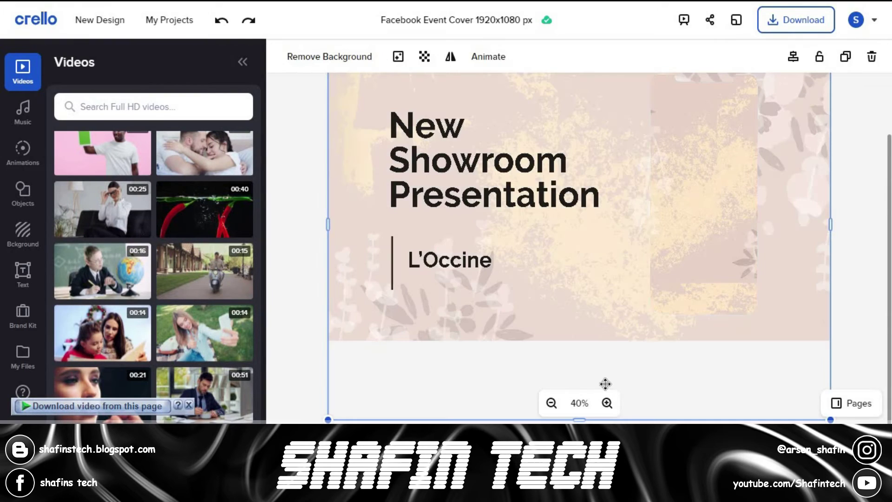
{"action": "scroll", "coordinate": [781, 299], "scroll_direction": "up", "scroll_amount": 2}
{"action": "left_click", "coordinate": [878, 269]}
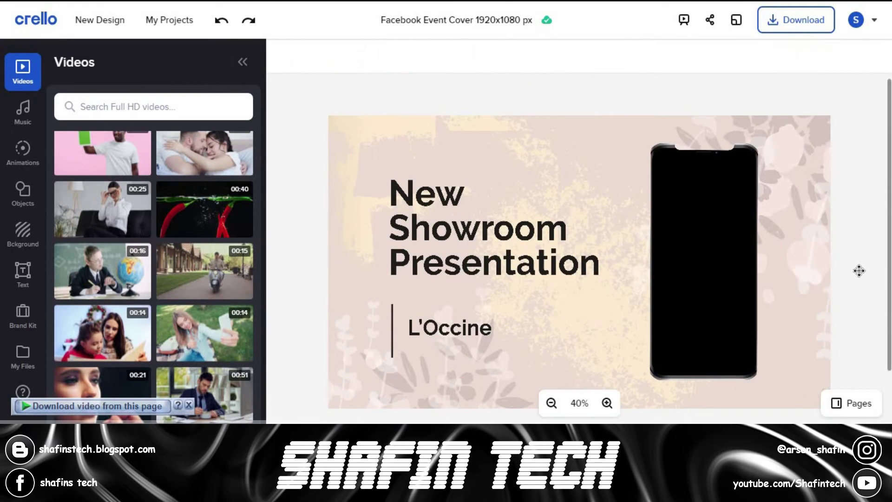
{"action": "scroll", "coordinate": [701, 249], "scroll_direction": "down", "scroll_amount": 2}
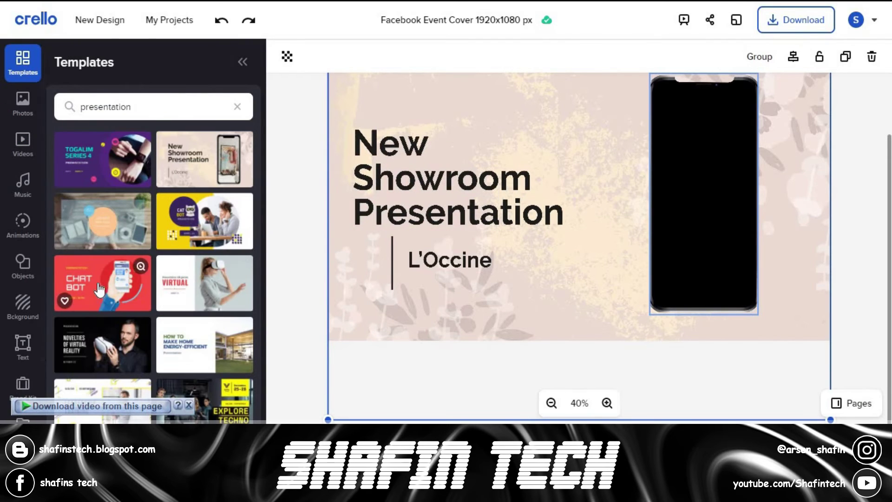
- Load the CHAT BOT template and select all of its heading text
{"action": "left_click", "coordinate": [99, 289]}
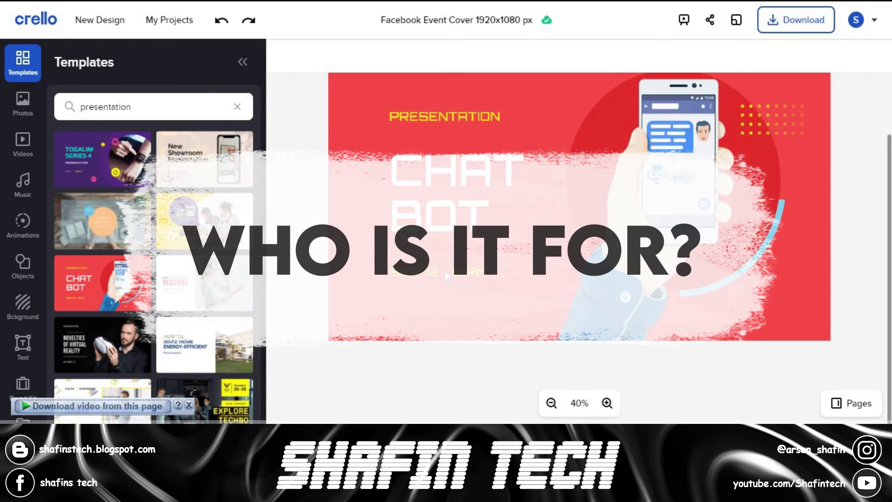
{"action": "scroll", "coordinate": [26, 227], "scroll_direction": "down", "scroll_amount": 2}
{"action": "left_click", "coordinate": [23, 275]}
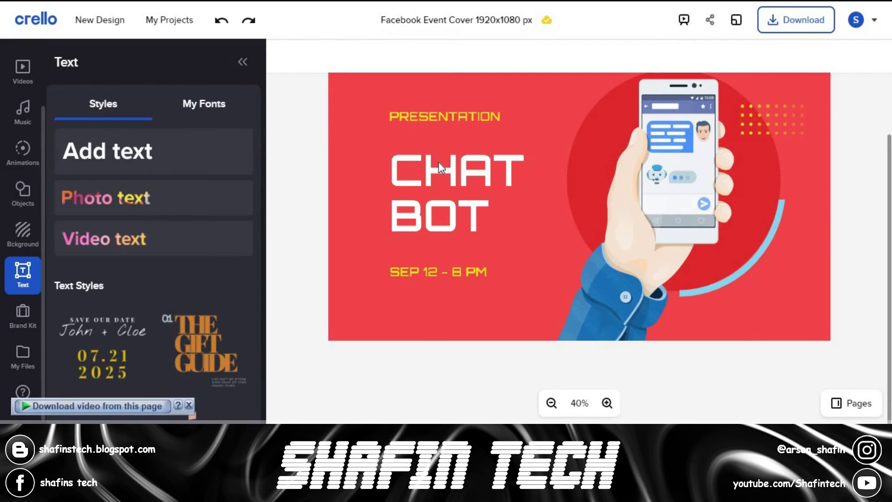
{"action": "left_click", "coordinate": [449, 180]}
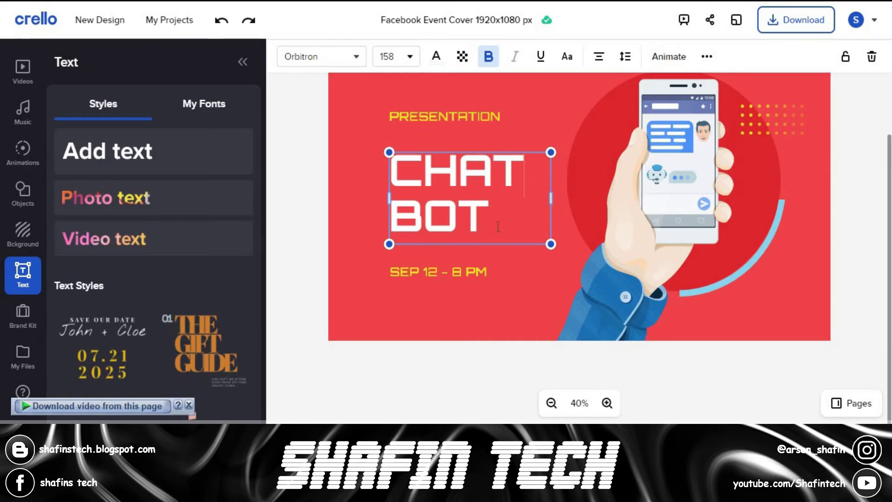
{"action": "key", "text": "ctrl+a"}
- Add the Thank You 10k text style and enlarge it by its corner handle
{"action": "left_click", "coordinate": [189, 112]}
{"action": "left_click", "coordinate": [96, 112]}
{"action": "scroll", "coordinate": [180, 274], "scroll_direction": "down", "scroll_amount": 3}
{"action": "scroll", "coordinate": [179, 274], "scroll_direction": "down", "scroll_amount": 3}
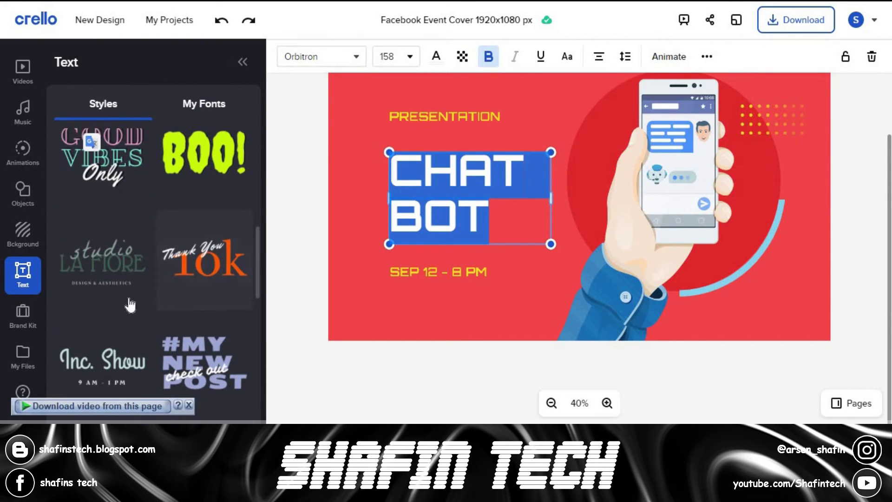
{"action": "left_click", "coordinate": [201, 244]}
{"action": "left_click_drag", "start_coordinate": [490, 252], "coordinate": [386, 317]}
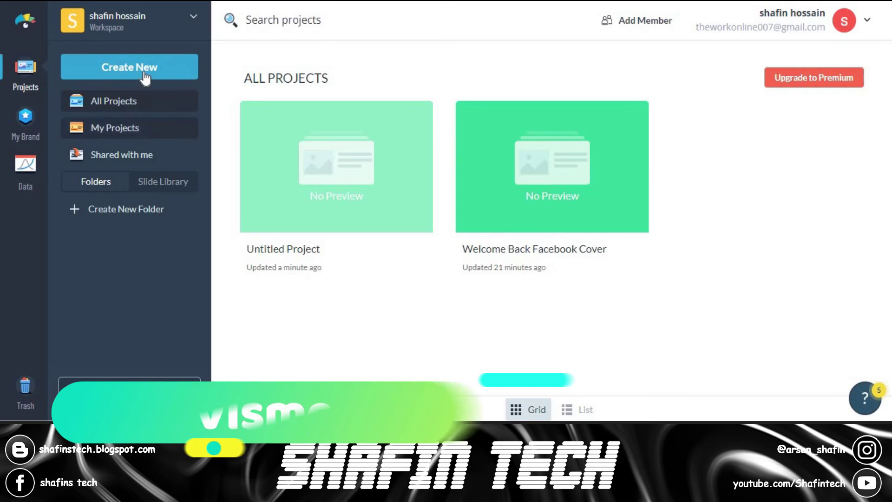
- Create a new Social Graphics project from the Welcome Back Facebook cover template
{"action": "left_click", "coordinate": [144, 76]}
{"action": "mouse_move", "coordinate": [153, 114]}
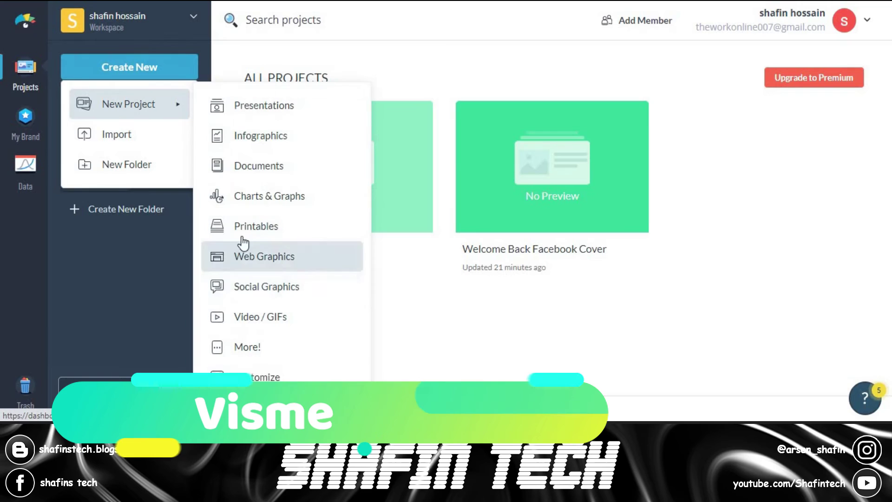
{"action": "left_click", "coordinate": [264, 288]}
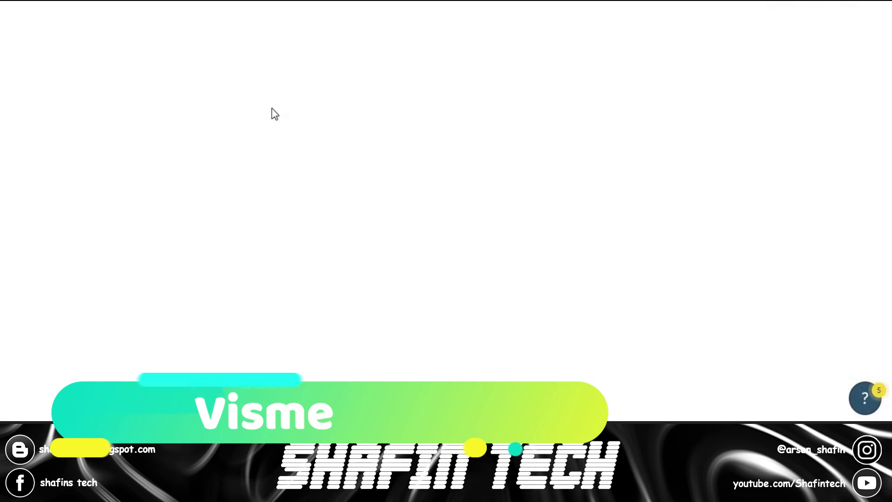
{"action": "scroll", "coordinate": [506, 265], "scroll_direction": "down", "scroll_amount": 12}
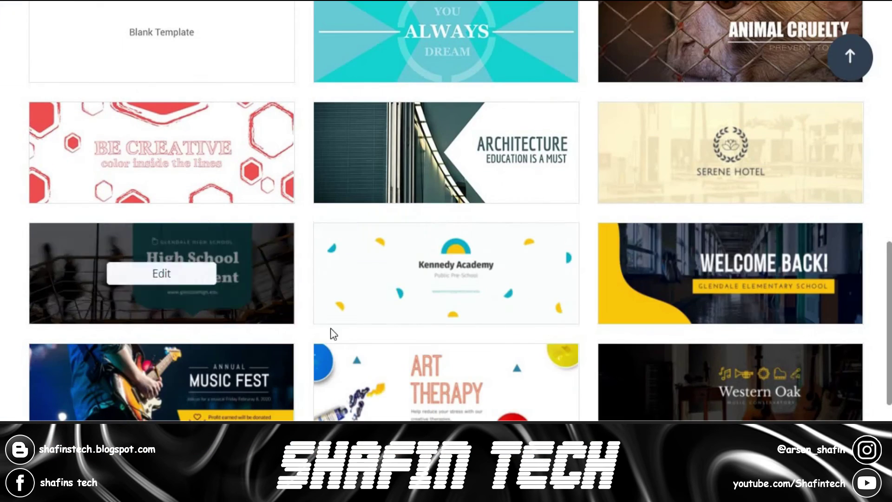
{"action": "left_click", "coordinate": [638, 306]}
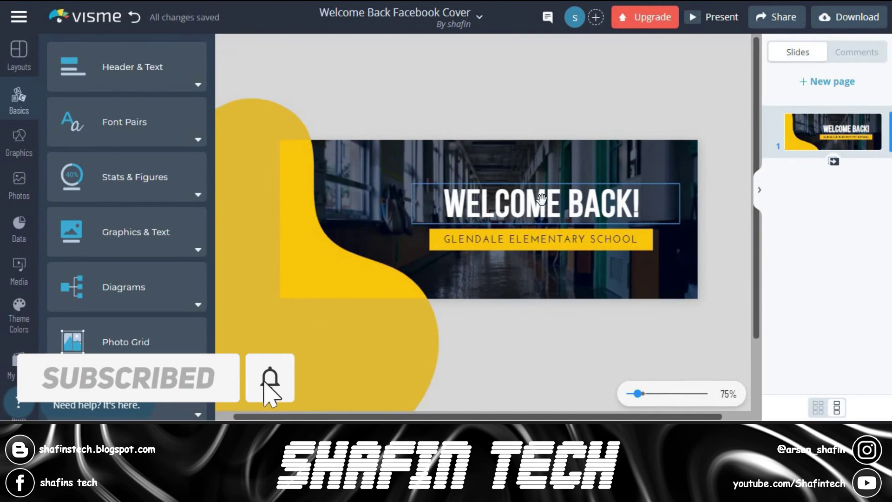
- Add the Section Break block from Header & Text onto the yellow shape's lower left
{"action": "left_click", "coordinate": [141, 75]}
{"action": "scroll", "coordinate": [147, 298], "scroll_direction": "down", "scroll_amount": 5}
{"action": "scroll", "coordinate": [146, 297], "scroll_direction": "down", "scroll_amount": 10}
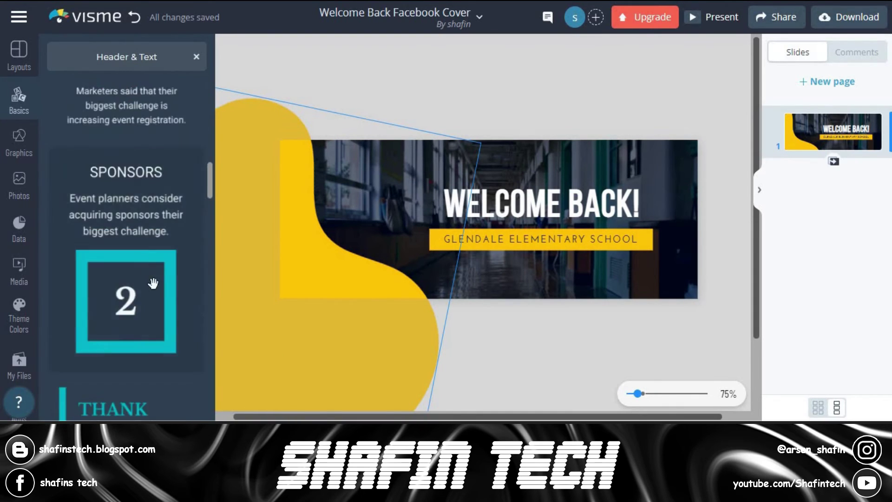
{"action": "left_click", "coordinate": [121, 343]}
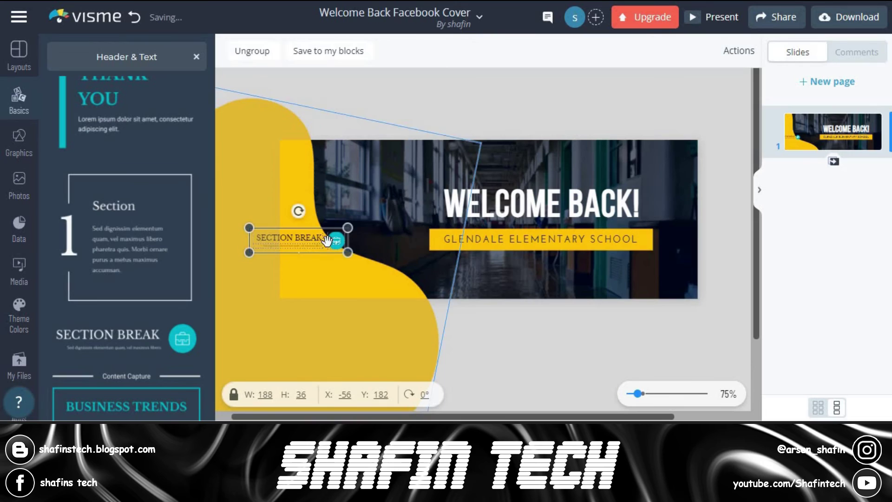
{"action": "left_click_drag", "start_coordinate": [353, 235], "coordinate": [355, 284]}
{"action": "left_click", "coordinate": [518, 351]}
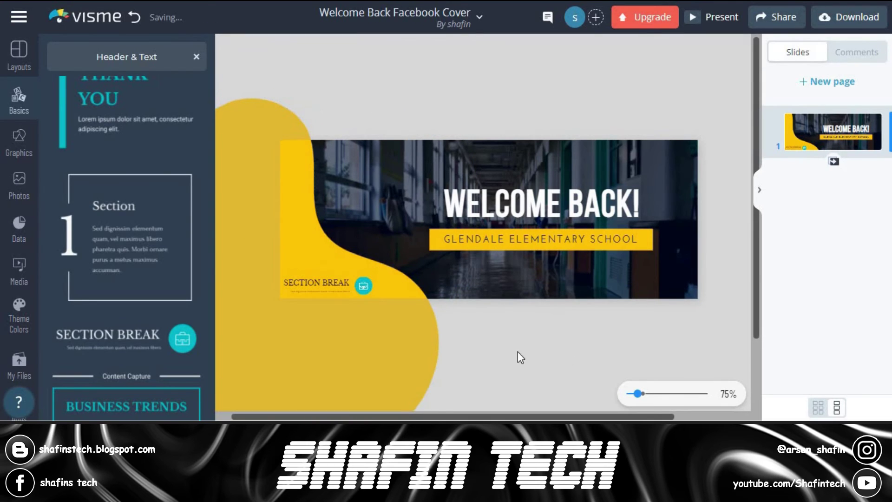
{"action": "left_click", "coordinate": [197, 57]}
{"action": "left_click", "coordinate": [18, 140]}
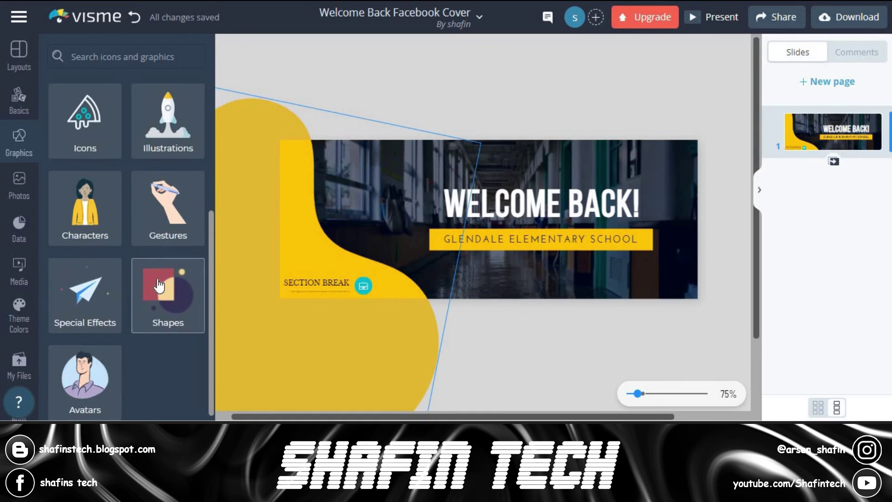
- Apply the checkered pattern as the Visme cover's background
{"action": "left_click", "coordinate": [19, 185]}
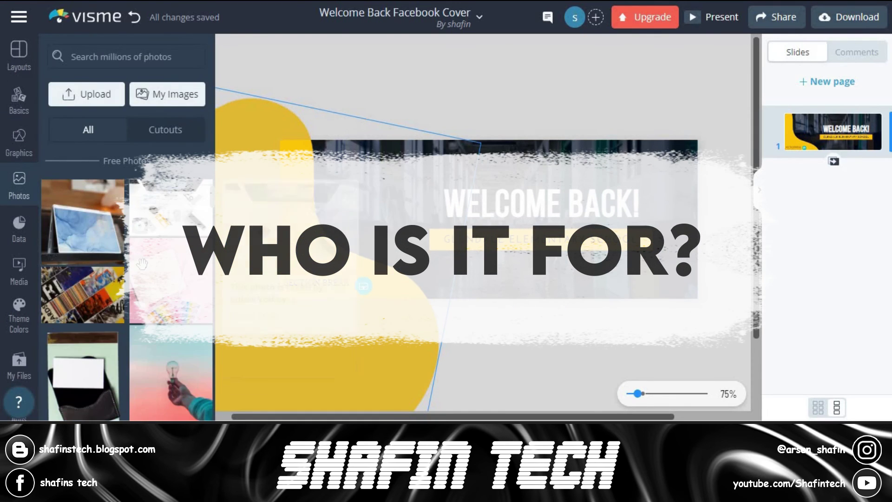
{"action": "scroll", "coordinate": [182, 269], "scroll_direction": "down", "scroll_amount": 2}
{"action": "left_click", "coordinate": [279, 84]}
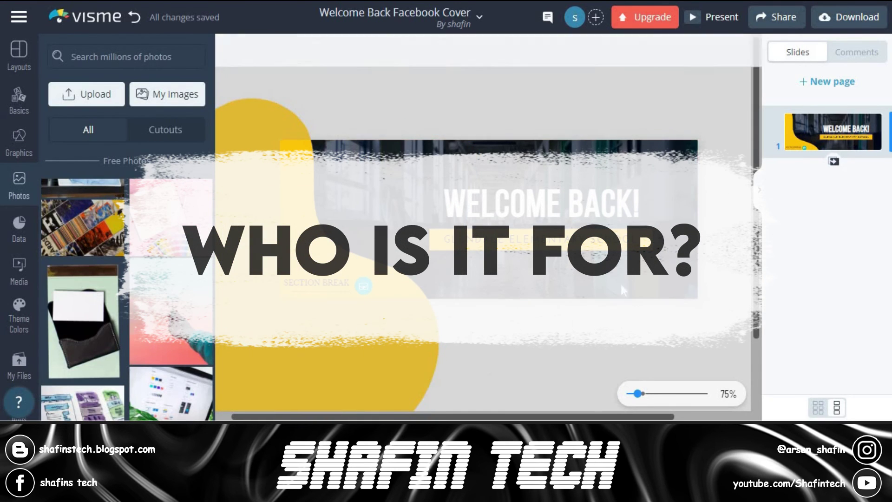
{"action": "left_click", "coordinate": [293, 55]}
{"action": "left_click", "coordinate": [288, 108]}
{"action": "left_click", "coordinate": [442, 109]}
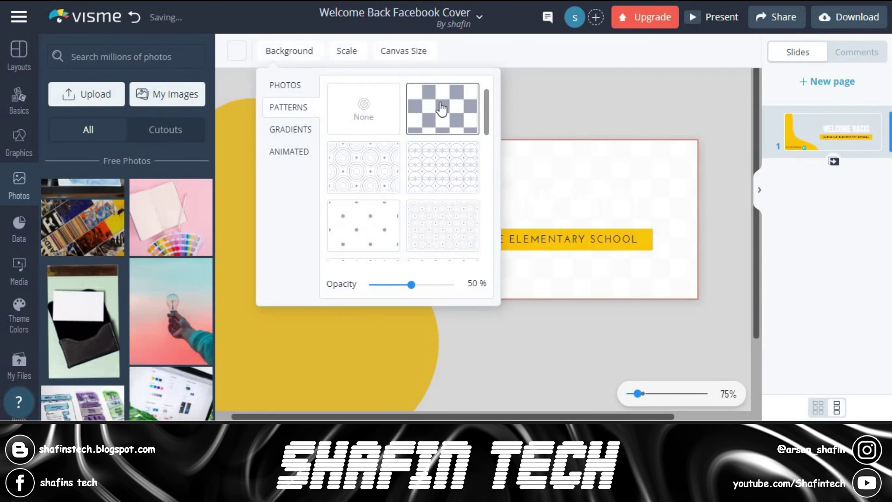
- Replace the checkered background with a blue gradient, bringing up the Upgrade to Premium plans
{"action": "left_click", "coordinate": [297, 132]}
{"action": "left_click", "coordinate": [362, 168]}
{"action": "left_click", "coordinate": [515, 325]}
{"action": "left_click", "coordinate": [498, 285]}
{"action": "left_click", "coordinate": [275, 58]}
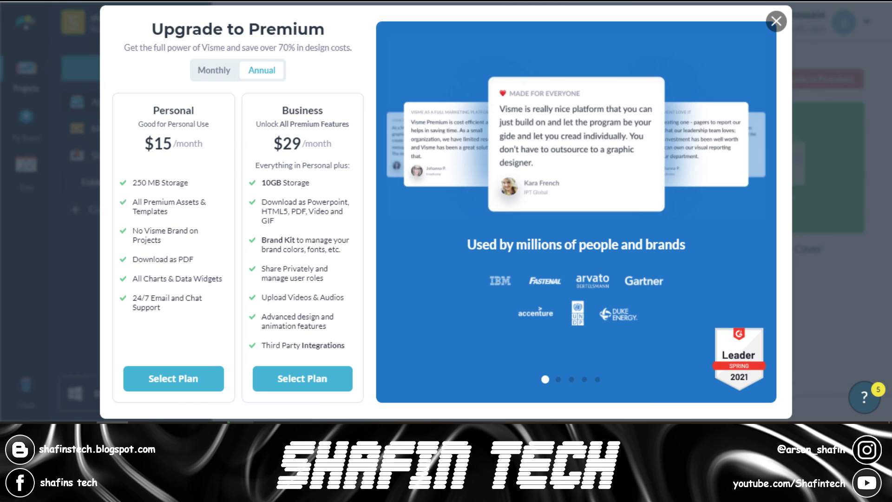